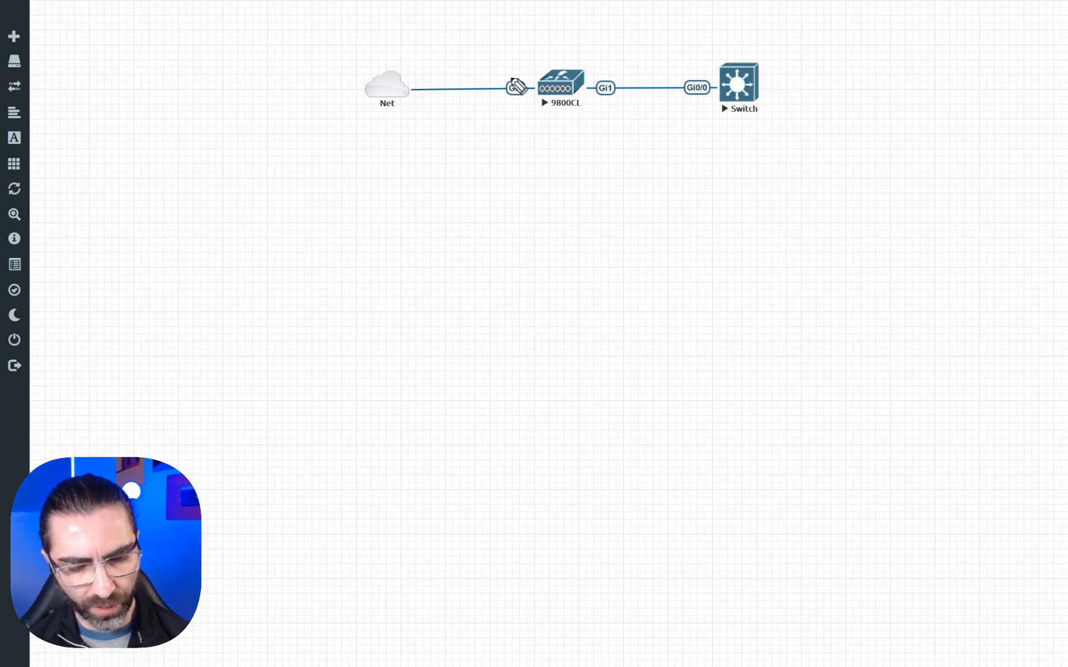
# Step: Annotate the topology by circling the 9800CL, its Gi1 port and the Switch, with an arrow from Gi2 to the Net cloud
pyautogui.moveTo(576, 121); pyautogui.dragTo(558, 132)
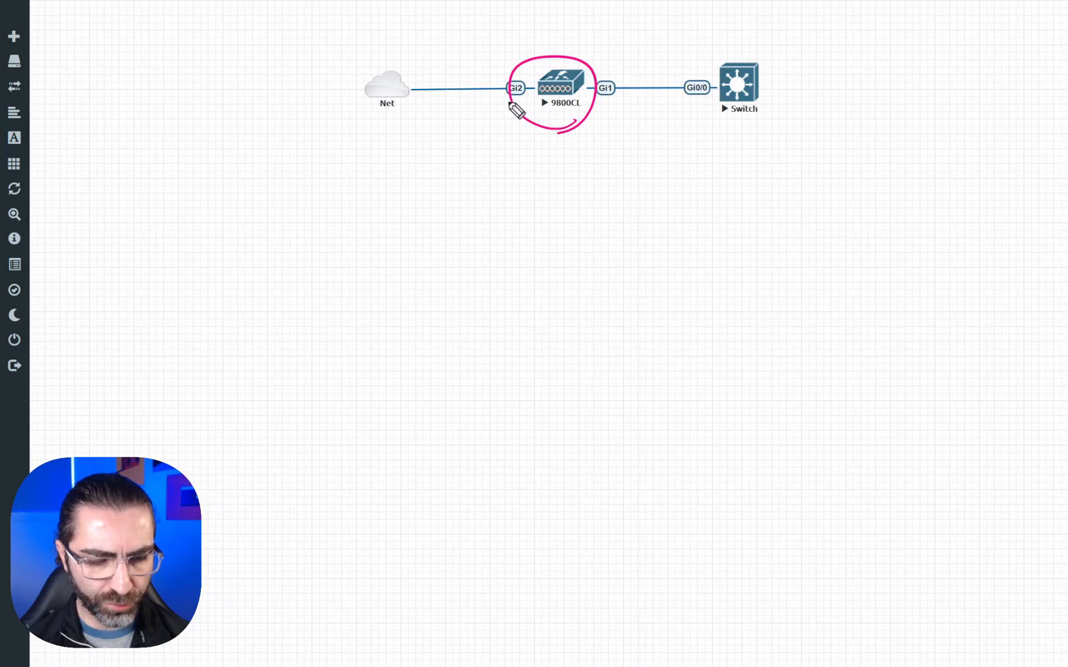
pyautogui.moveTo(508, 103)
pyautogui.mouseDown()
pyautogui.moveTo(467, 131)
pyautogui.moveTo(410, 105)
pyautogui.moveTo(414, 133)
pyautogui.mouseUp()
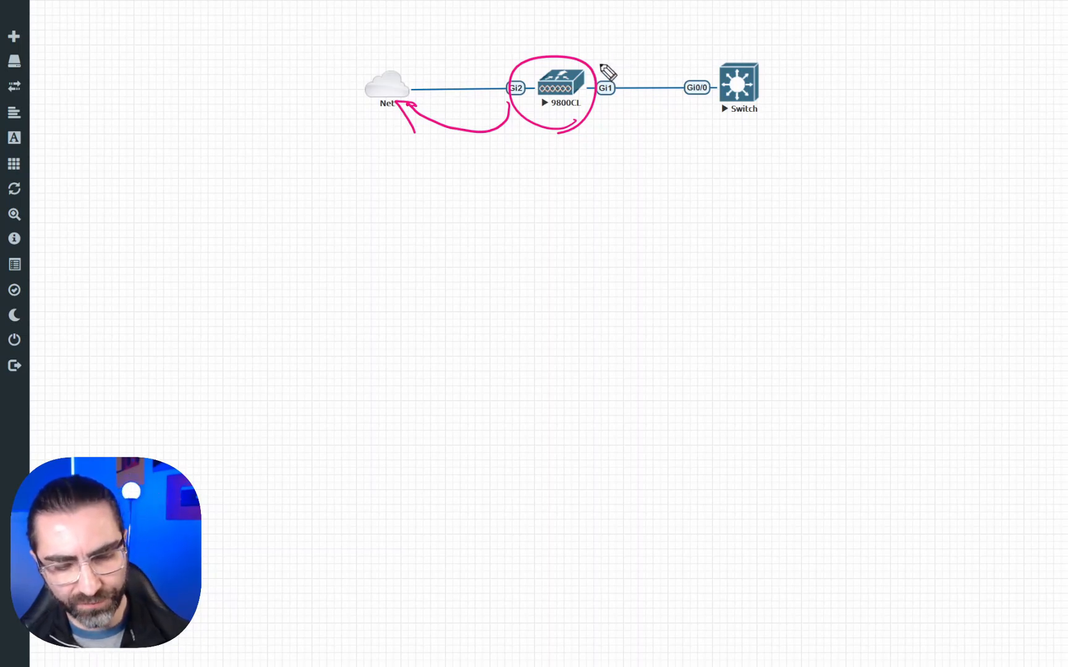
pyautogui.moveTo(600, 60)
pyautogui.mouseDown()
pyautogui.moveTo(610, 125)
pyautogui.moveTo(598, 59)
pyautogui.mouseUp()
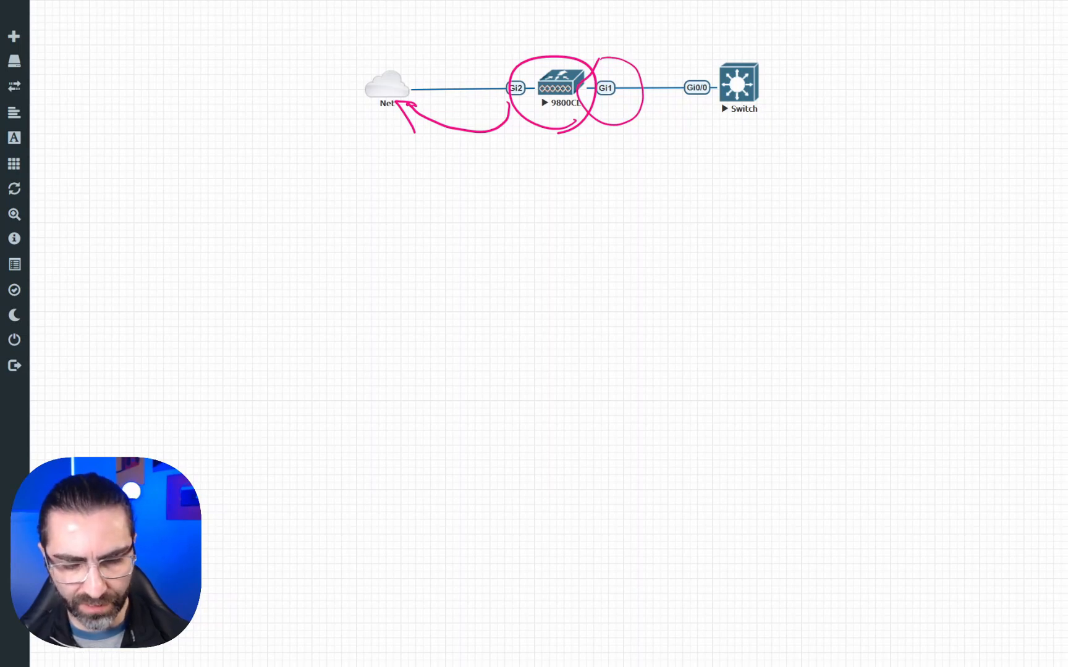
pyautogui.moveTo(769, 127)
pyautogui.mouseDown()
pyautogui.moveTo(758, 53)
pyautogui.moveTo(775, 116)
pyautogui.mouseUp()
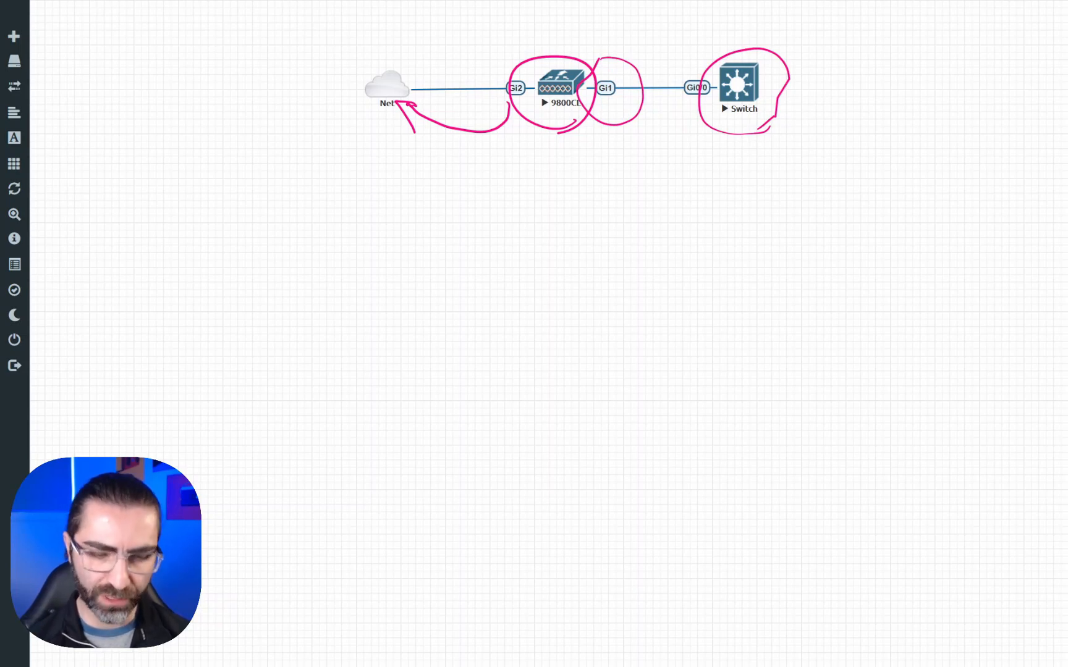
# Step: Sketch a box linked by a line to the Switch and handwrite labels above and inside it
pyautogui.moveTo(758, 110); pyautogui.dragTo(856, 184)
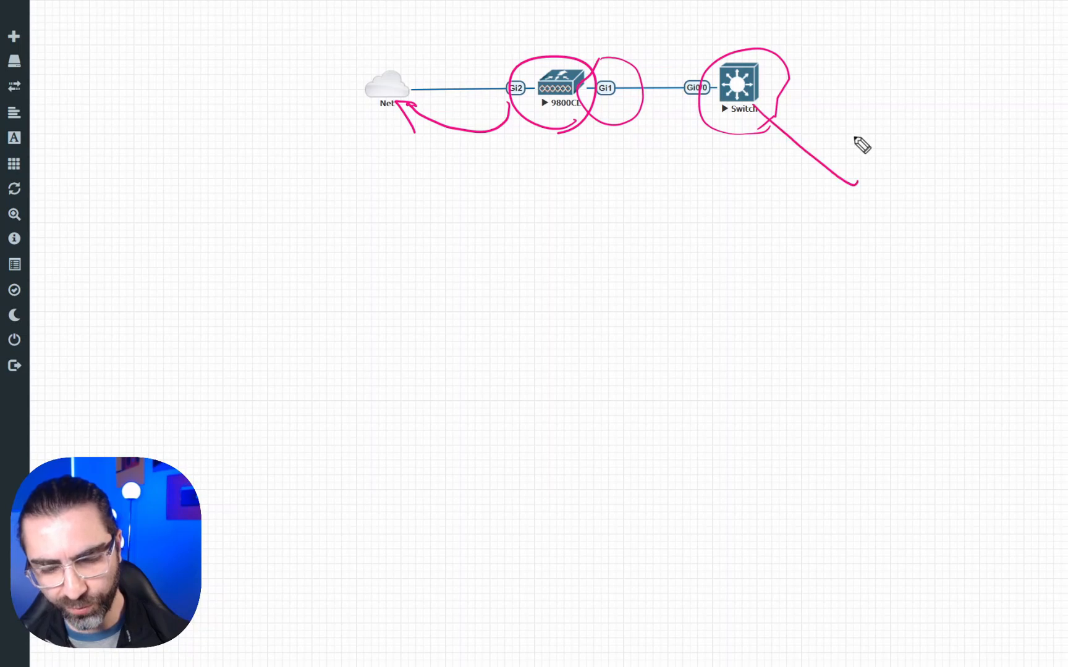
pyautogui.moveTo(860, 142)
pyautogui.mouseDown()
pyautogui.moveTo(860, 226)
pyautogui.moveTo(917, 230)
pyautogui.moveTo(845, 221)
pyautogui.mouseUp()
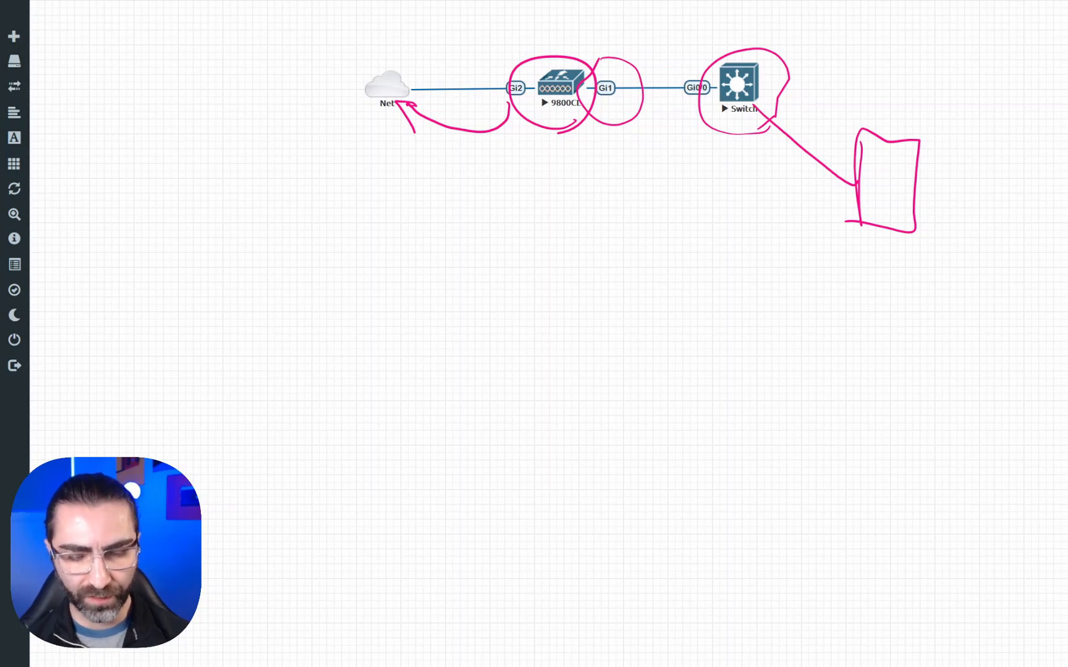
pyautogui.moveTo(851, 57); pyautogui.dragTo(878, 80)
pyautogui.moveTo(861, 57)
pyautogui.mouseDown()
pyautogui.moveTo(858, 107)
pyautogui.moveTo(881, 80)
pyautogui.mouseUp()
pyautogui.moveTo(887, 62)
pyautogui.mouseDown()
pyautogui.moveTo(897, 88)
pyautogui.moveTo(875, 114)
pyautogui.mouseUp()
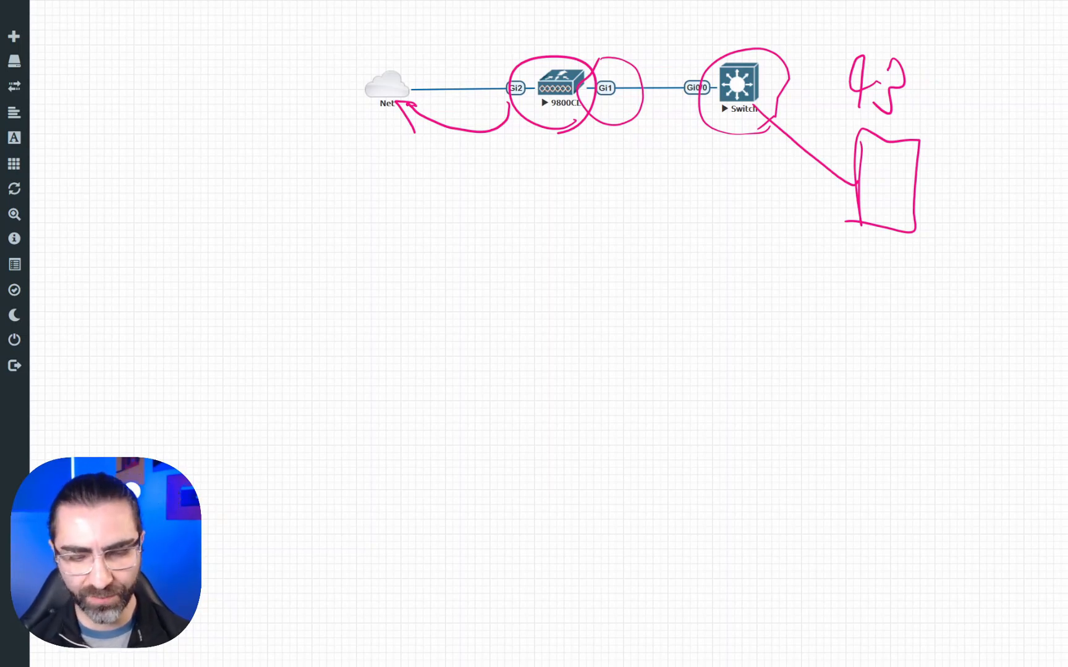
pyautogui.moveTo(862, 147)
pyautogui.mouseDown()
pyautogui.moveTo(899, 186)
pyautogui.moveTo(926, 162)
pyautogui.mouseUp()
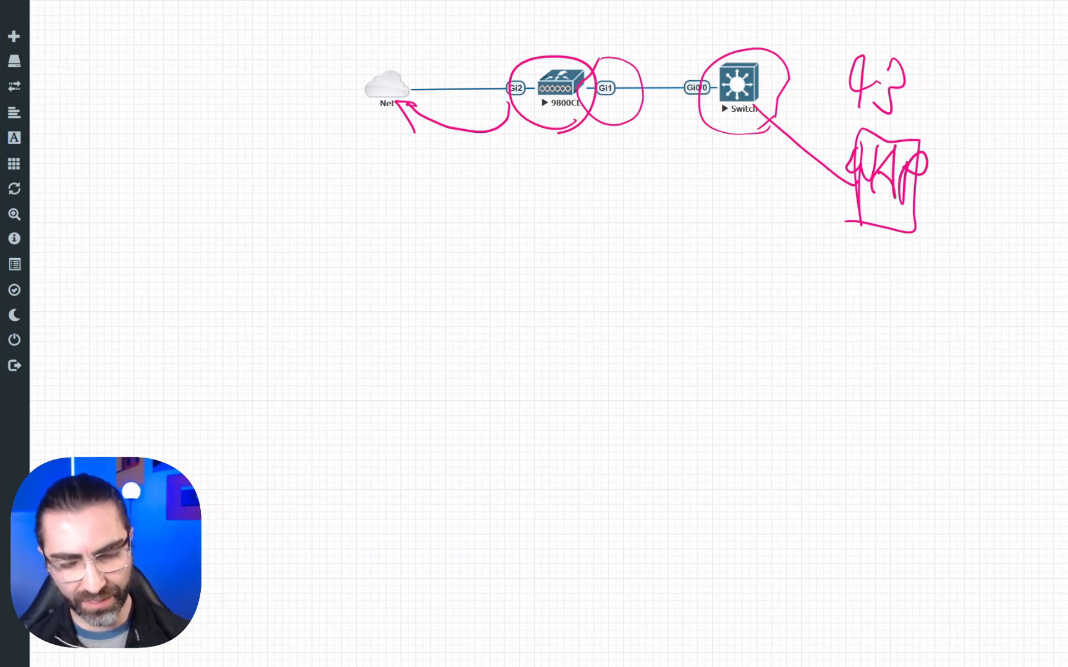
# Step: Emphasize the 9800CL with a double underline and a larger circle, and handwrite its IP address beginning 192.168 below it
pyautogui.moveTo(531, 144)
pyautogui.mouseDown()
pyautogui.moveTo(579, 150)
pyautogui.moveTo(568, 164)
pyautogui.mouseUp()
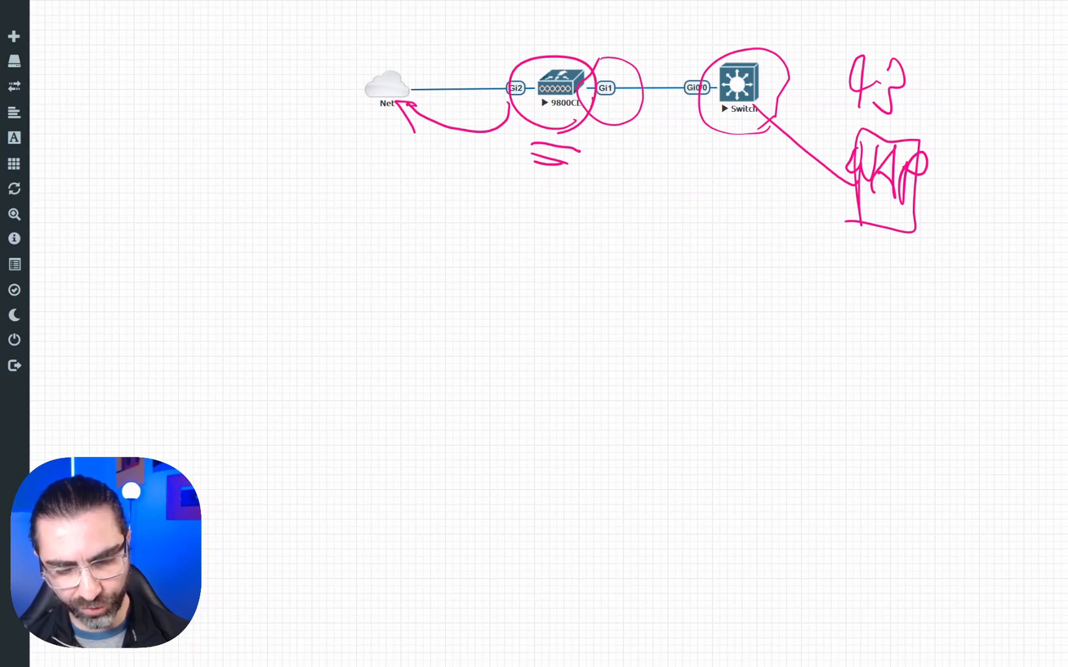
pyautogui.moveTo(590, 116)
pyautogui.mouseDown()
pyautogui.moveTo(608, 73)
pyautogui.moveTo(578, 149)
pyautogui.mouseUp()
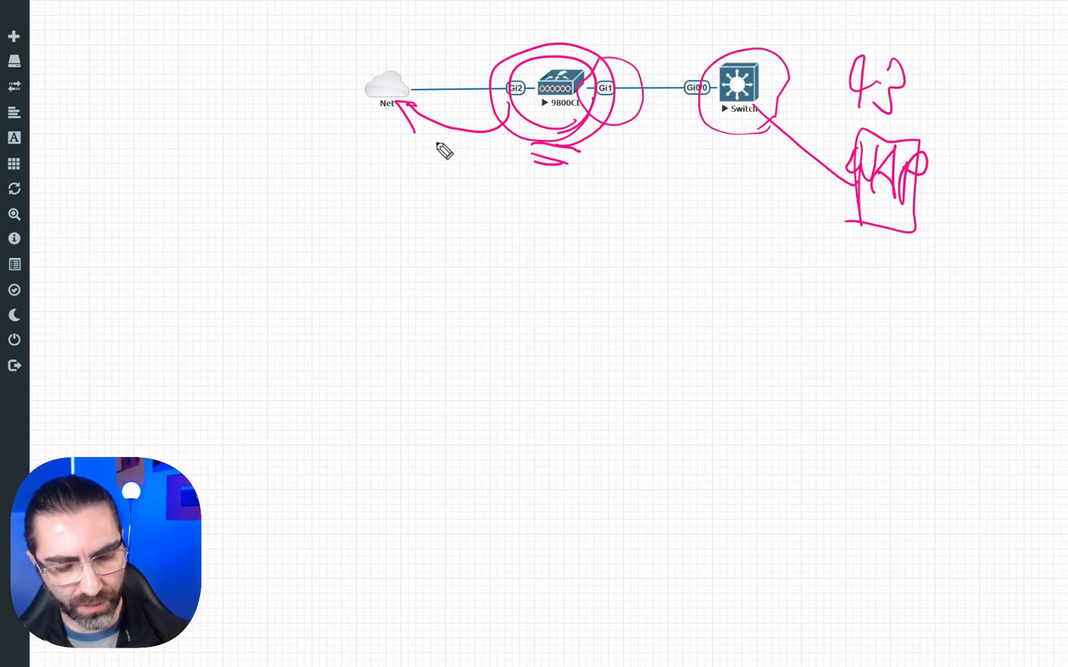
pyautogui.moveTo(440, 149)
pyautogui.mouseDown()
pyautogui.moveTo(442, 195)
pyautogui.moveTo(502, 210)
pyautogui.mouseUp()
pyautogui.moveTo(507, 211); pyautogui.dragTo(505, 218)
pyautogui.moveTo(536, 180); pyautogui.dragTo(537, 217)
pyautogui.moveTo(564, 185); pyautogui.dragTo(559, 231)
pyautogui.moveTo(574, 185)
pyautogui.mouseDown()
pyautogui.moveTo(609, 222)
pyautogui.moveTo(596, 249)
pyautogui.mouseUp()
pyautogui.click(622, 243)
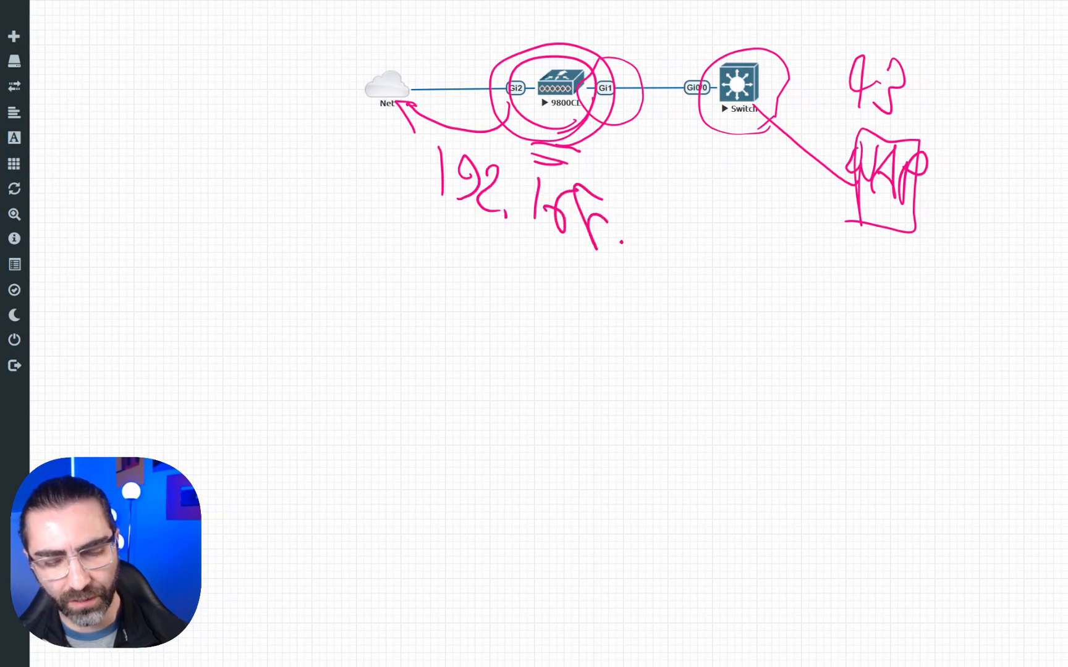
pyautogui.moveTo(662, 215); pyautogui.dragTo(655, 256)
pyautogui.click(678, 254)
pyautogui.moveTo(699, 226)
pyautogui.mouseDown()
pyautogui.moveTo(702, 265)
pyautogui.moveTo(717, 249)
pyautogui.moveTo(783, 272)
pyautogui.mouseUp()
pyautogui.moveTo(761, 249); pyautogui.dragTo(764, 324)
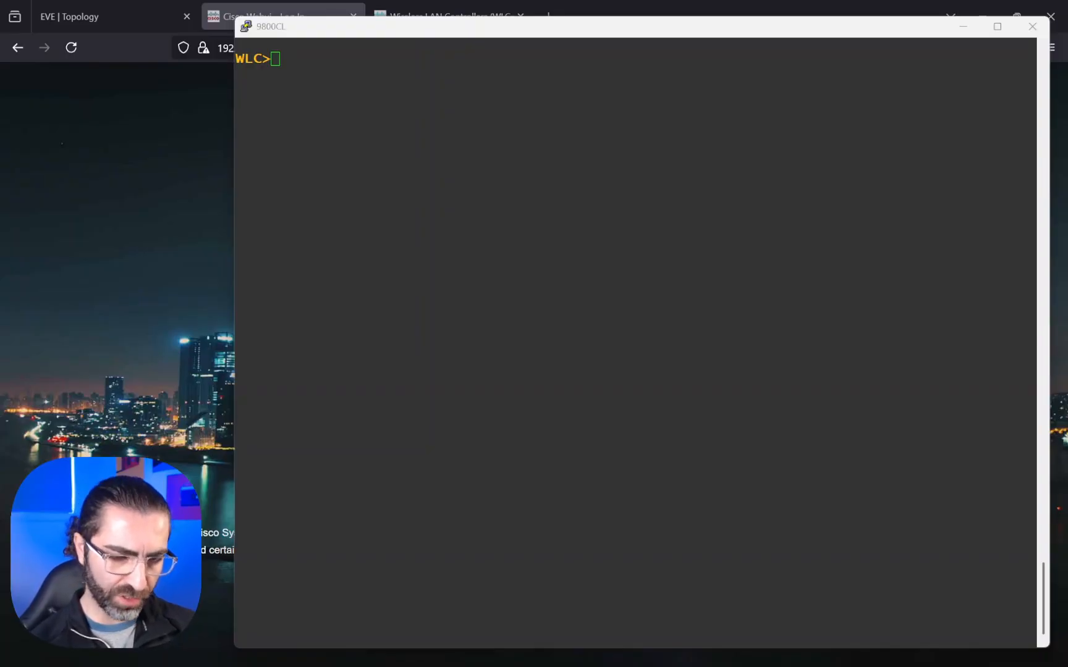
# Step: Switch to the 9800CL console in PuTTY and enter privileged mode with the ena command
pyautogui.click(587, 365)
pyautogui.write('en')
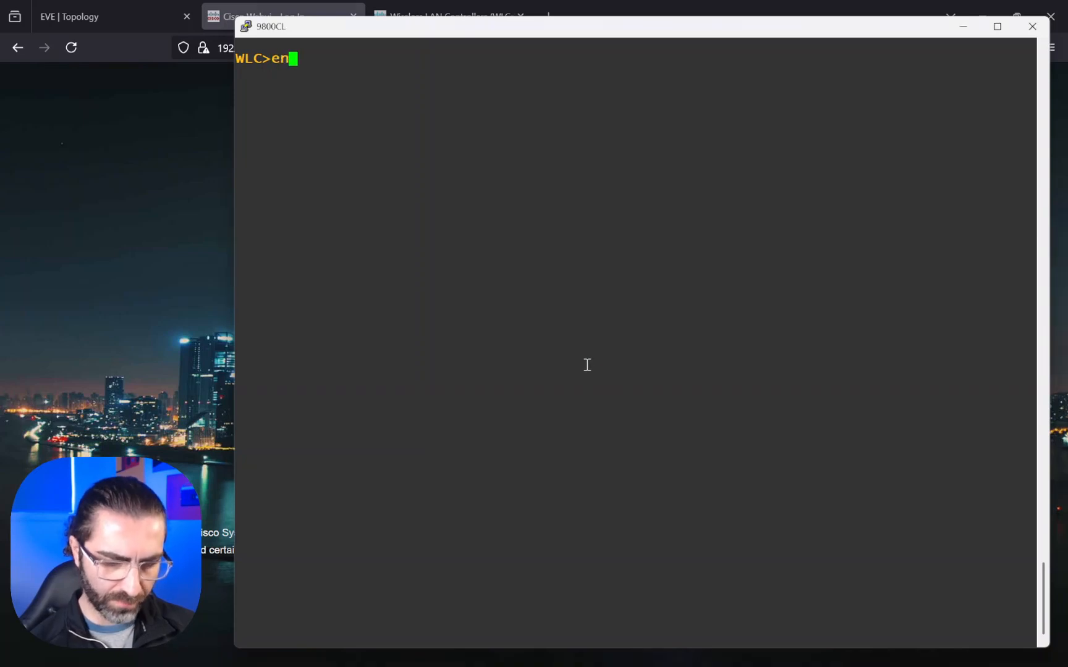
pyautogui.write('a')
pyautogui.press('Return')
# Step: List the controller's interfaces with show ip int brief and highlight the IP address and assignment method of Vlan2
pyautogui.write('sho')
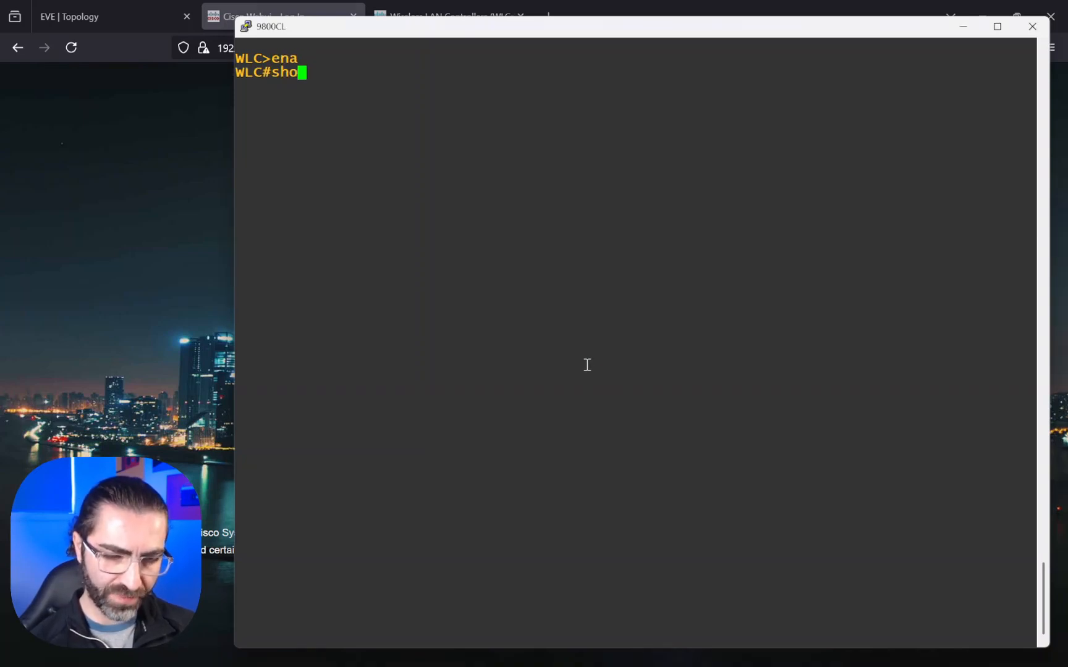
pyautogui.press('Tab')
pyautogui.write('ip int ib')
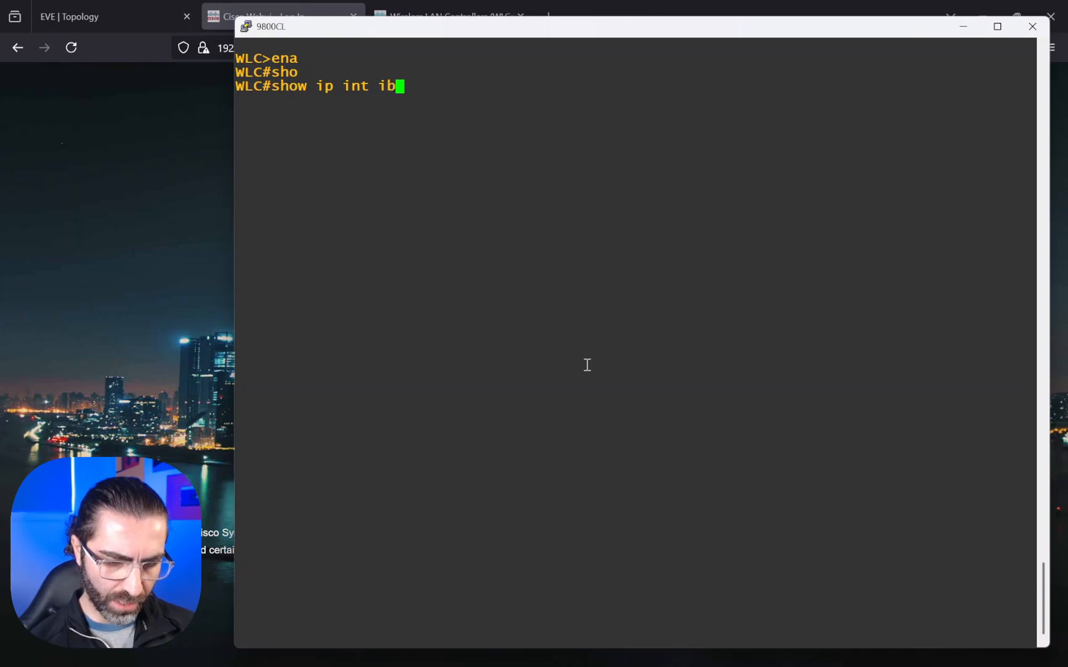
pyautogui.press('BackSpace')
pyautogui.press('BackSpace')
pyautogui.press('BackSpace')
pyautogui.write('brief')
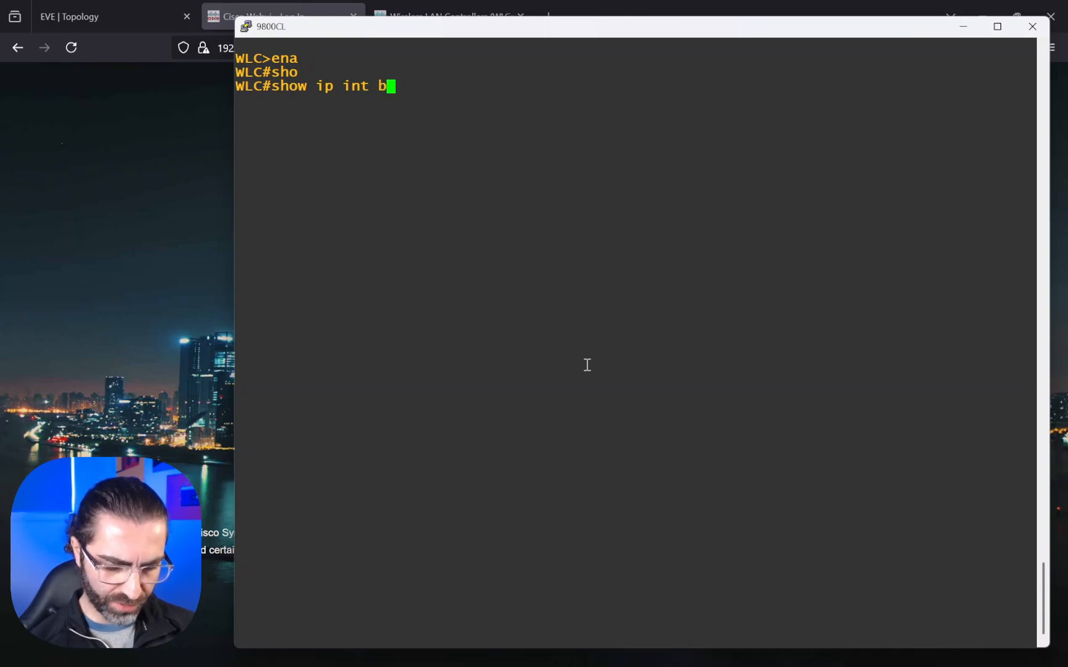
pyautogui.press('Return')
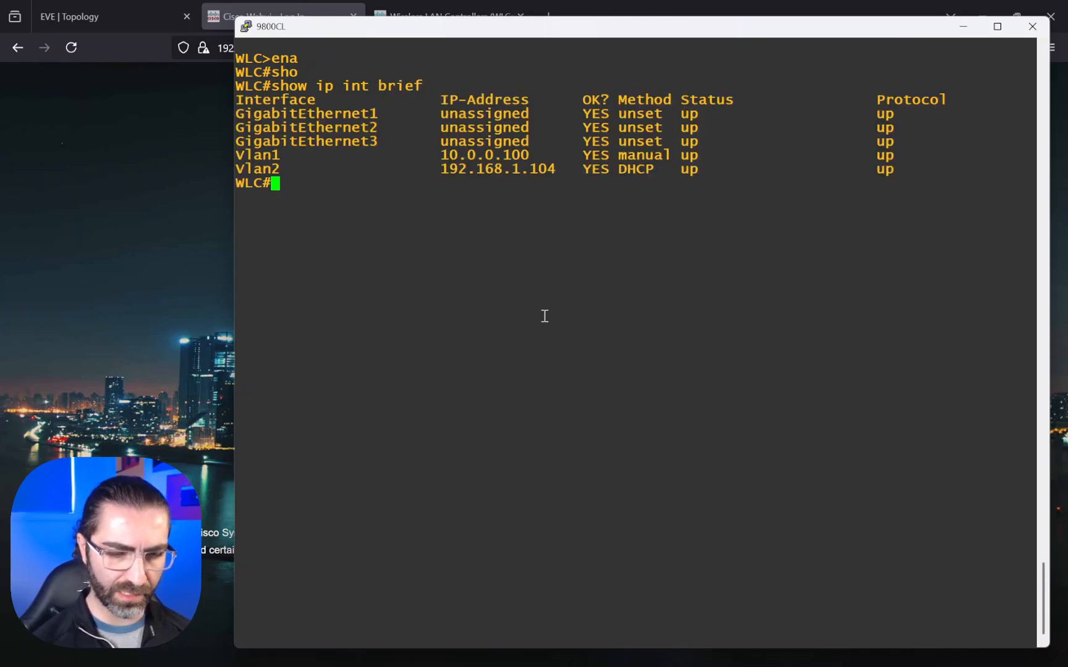
pyautogui.moveTo(438, 168); pyautogui.dragTo(665, 171)
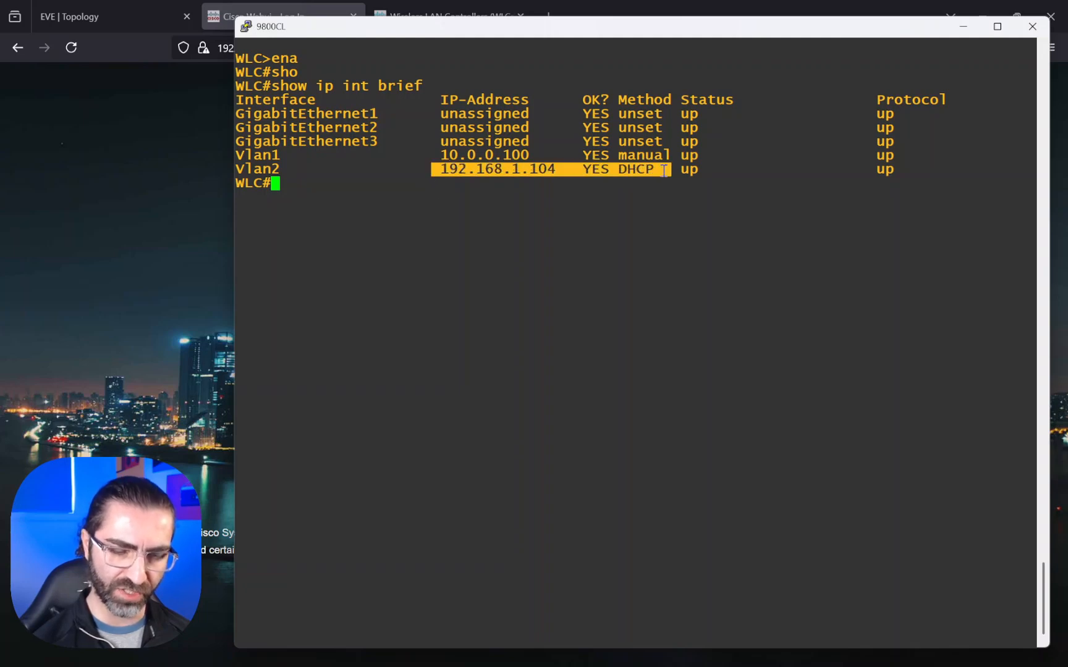
# Step: Filter the running configuration for user accounts with show run | in user
pyautogui.click(584, 191)
pyautogui.write('r')
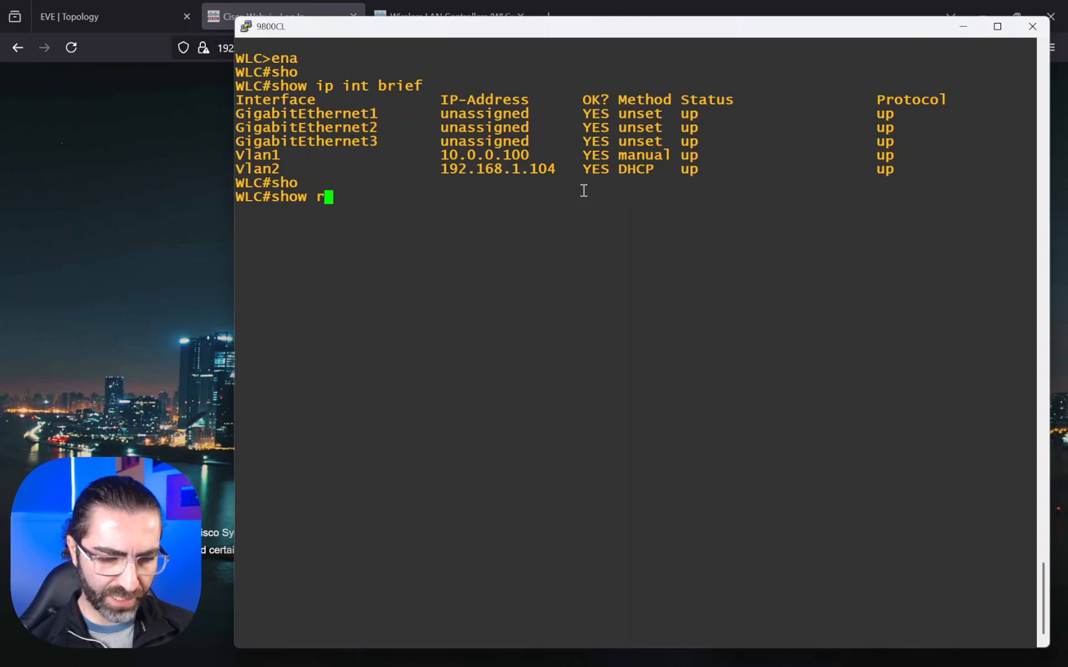
pyautogui.write('un | in user')
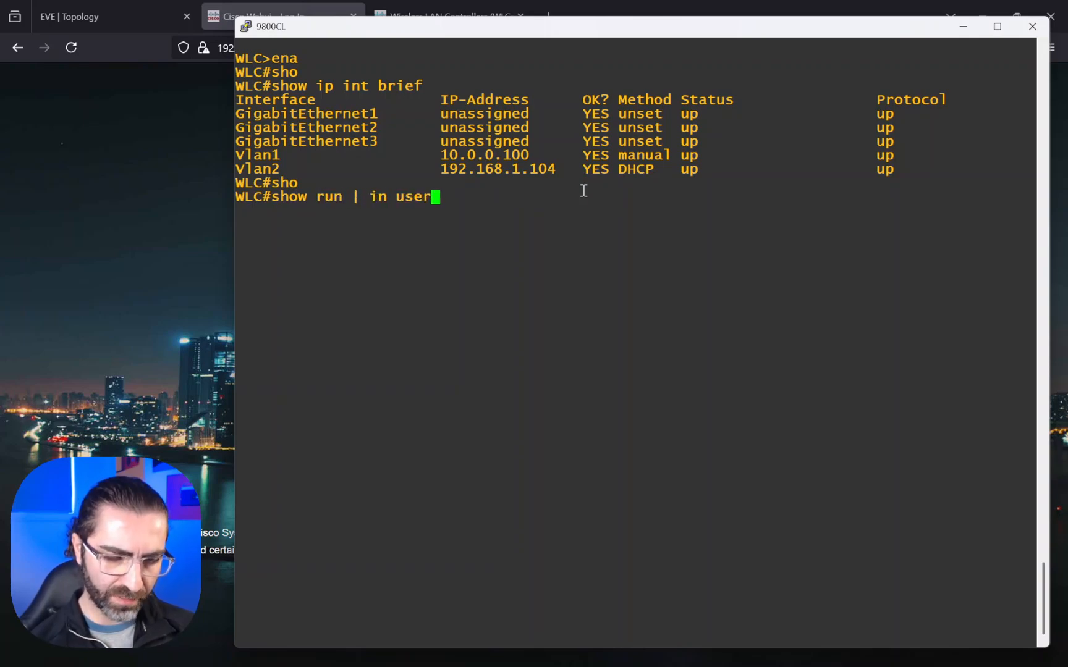
pyautogui.press('Return')
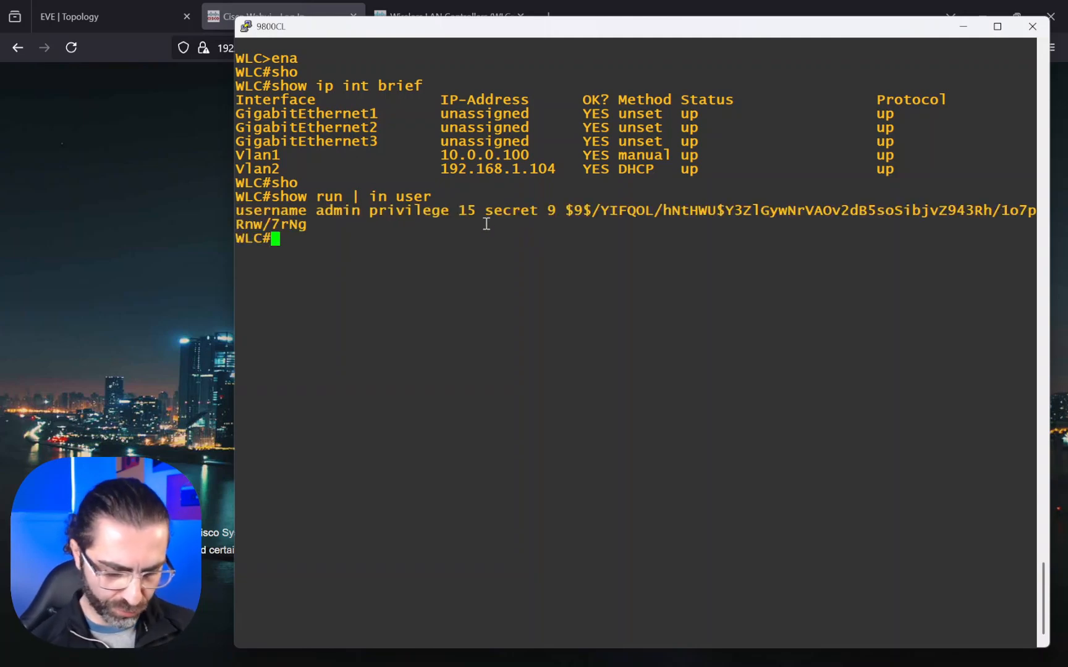
# Step: Try to filter the running configuration for HTTP settings with show run | http
pyautogui.write('show ')
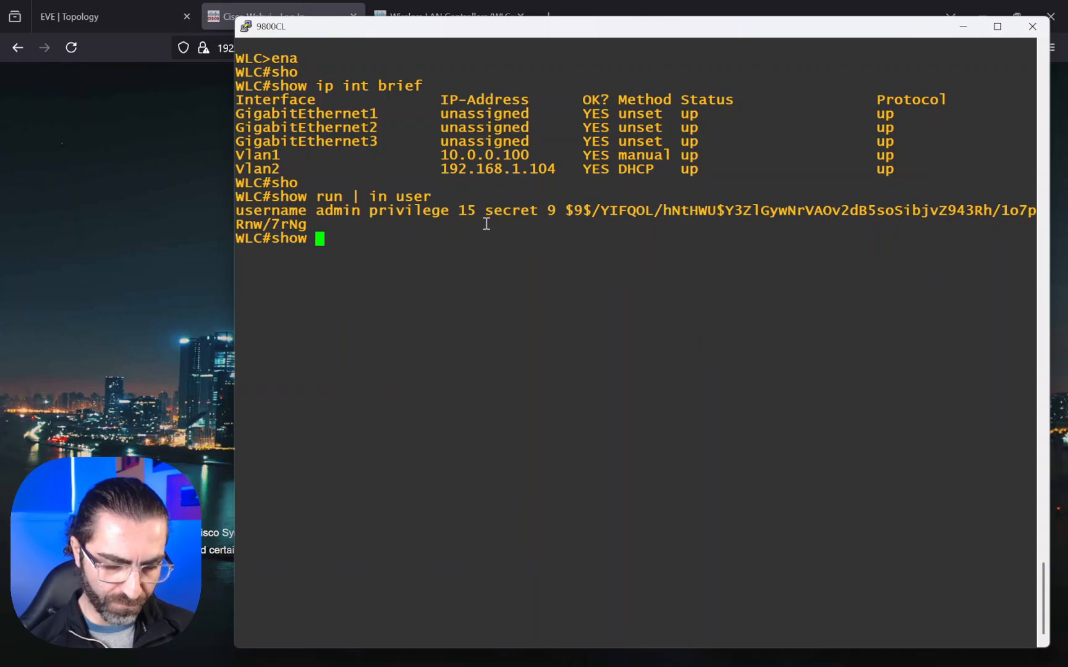
pyautogui.write('run |')
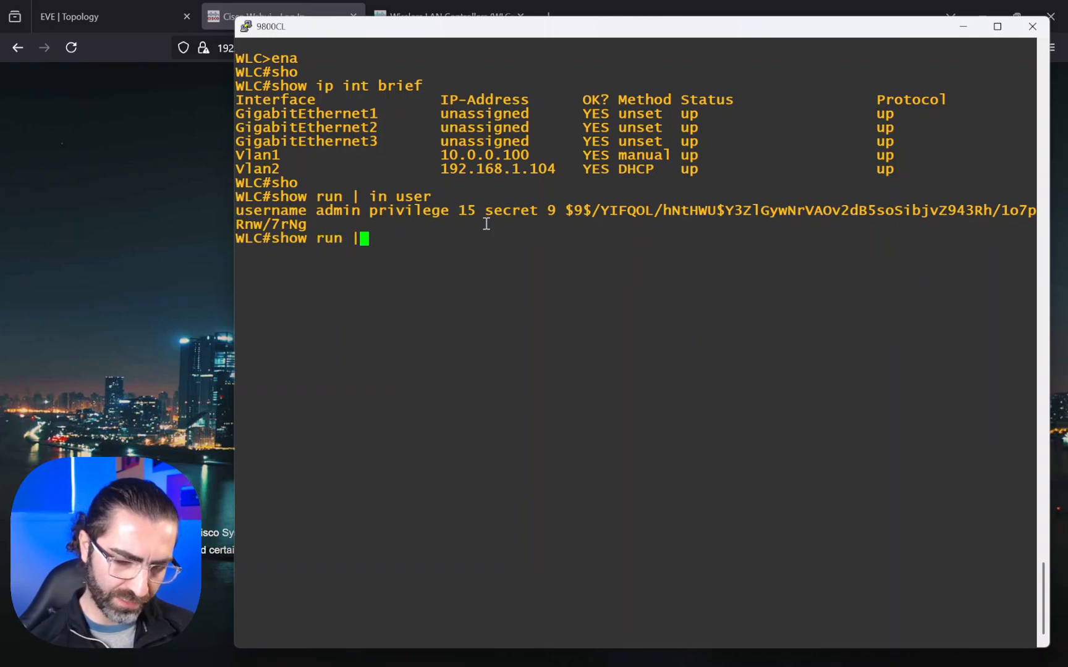
pyautogui.write(' http')
pyautogui.press('Return')
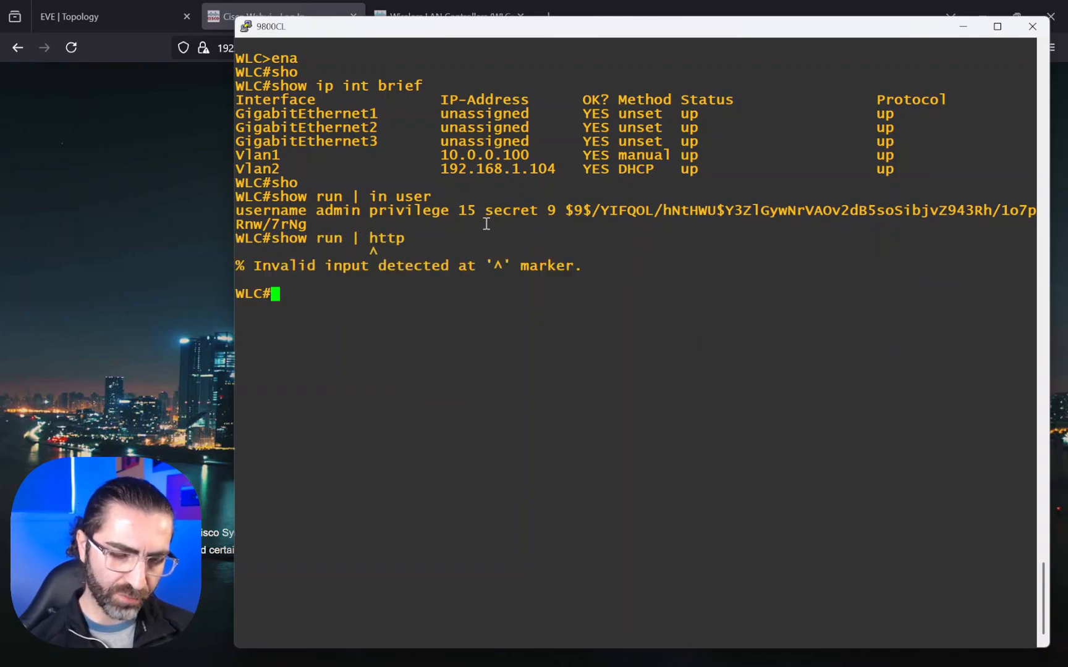
# Step: Correct the filter to show run | in http, run it, and highlight the HTTP local authentication line and the username line
pyautogui.press('Up')
pyautogui.press('Left')
pyautogui.press('Left')
pyautogui.press('Left')
pyautogui.press('Left')
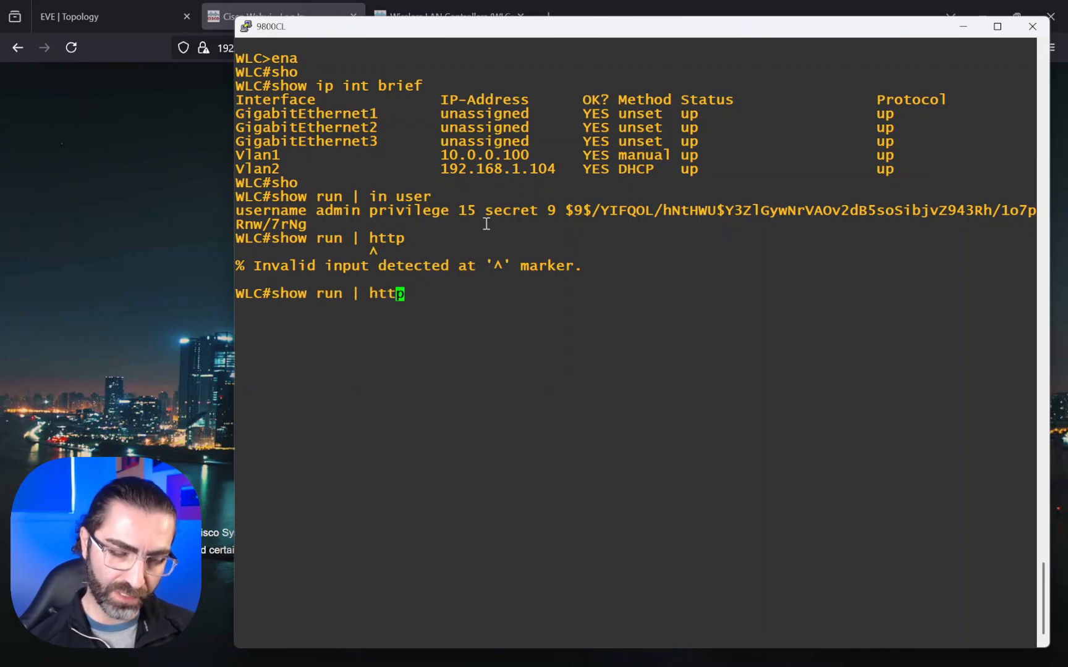
pyautogui.write('in')
pyautogui.press('Return')
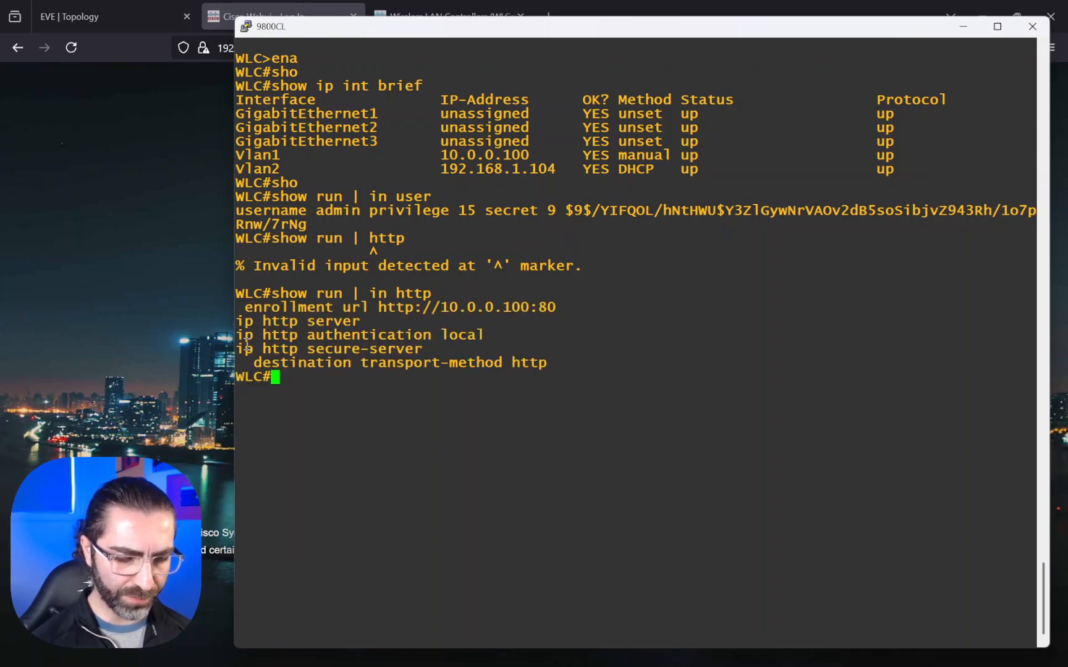
pyautogui.moveTo(239, 337); pyautogui.dragTo(484, 336)
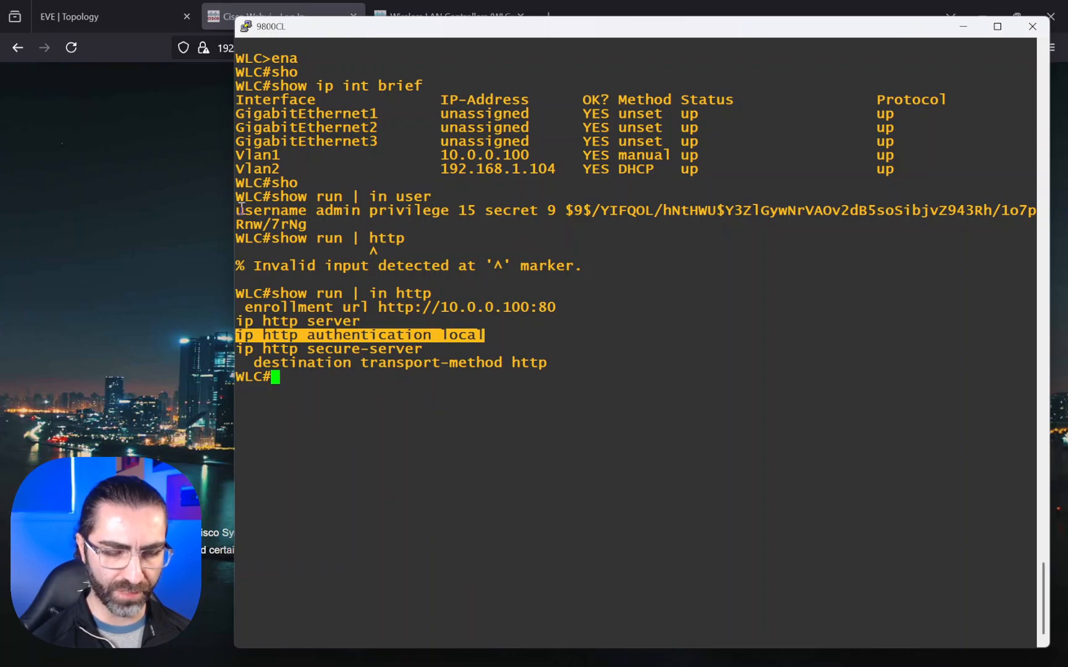
pyautogui.moveTo(237, 210); pyautogui.dragTo(422, 210)
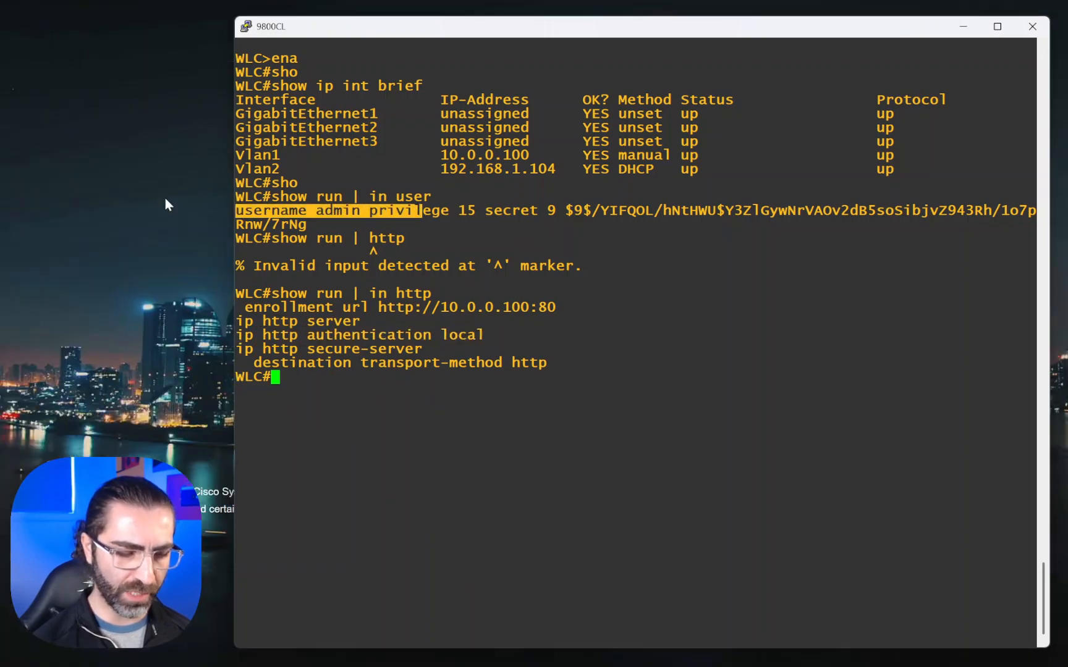
# Step: Switch to the controller's web interface, log in with the prefilled credentials, and open the Advanced Wireless Setup page
pyautogui.click(165, 198)
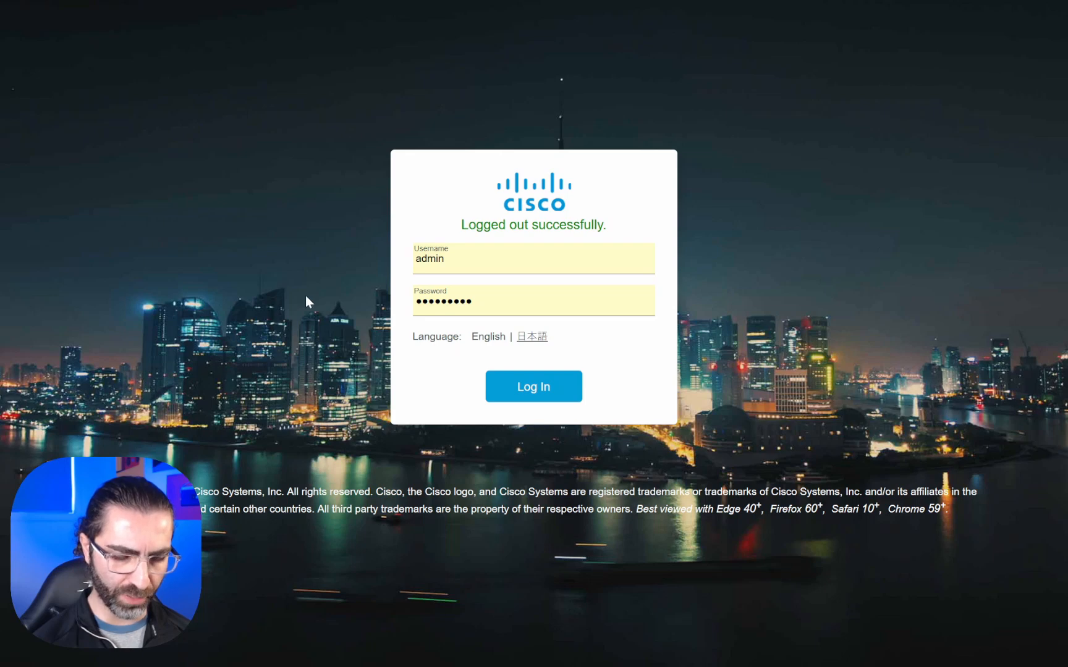
pyautogui.click(514, 388)
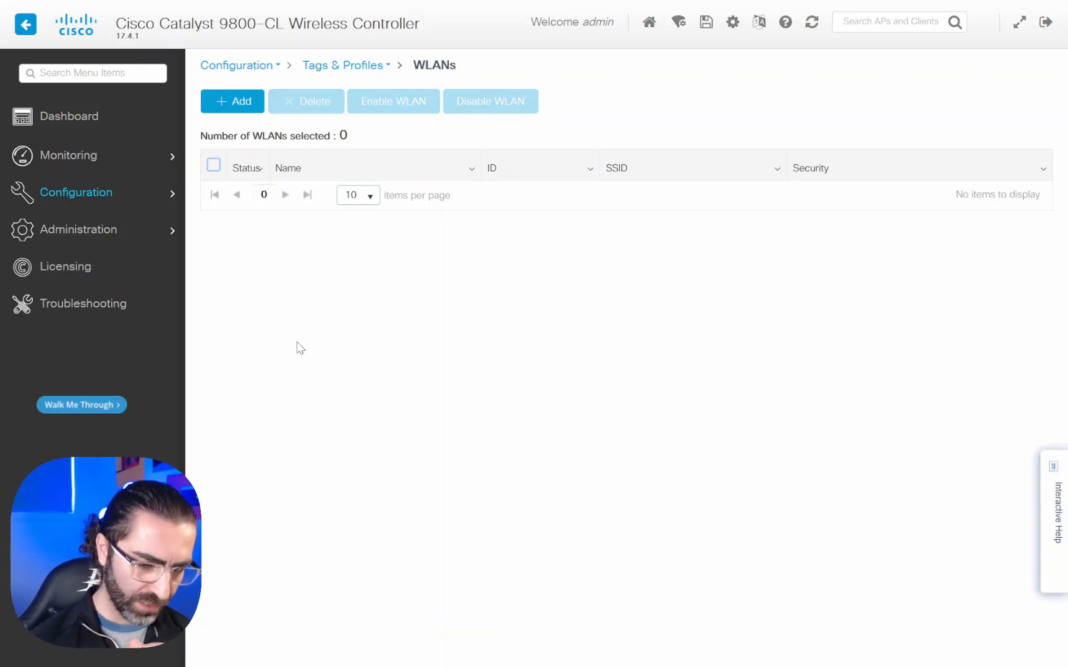
pyautogui.moveTo(102, 203)
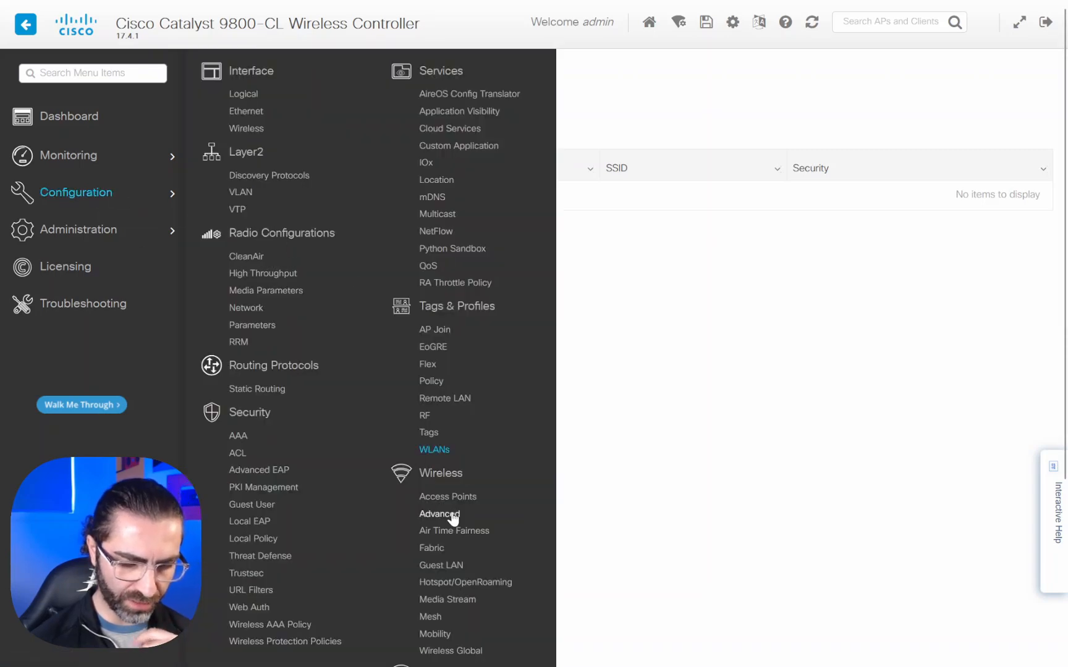
pyautogui.scroll(-4, 452, 516)
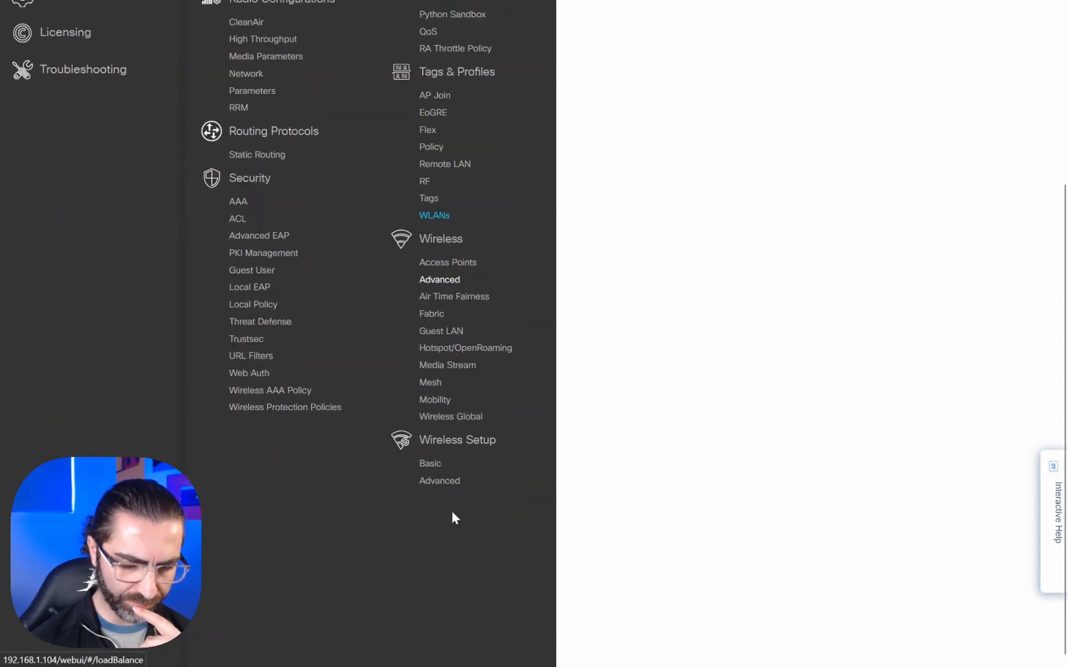
pyautogui.click(444, 478)
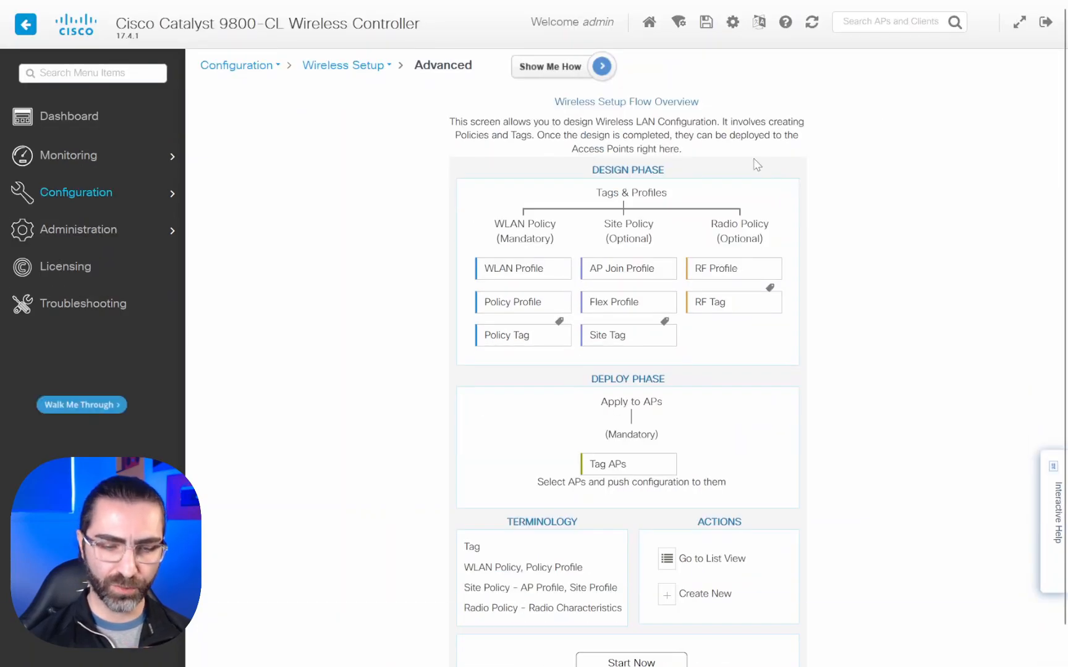
# Step: Switch the wireless setup type to Basic to view its locations page
pyautogui.click(678, 25)
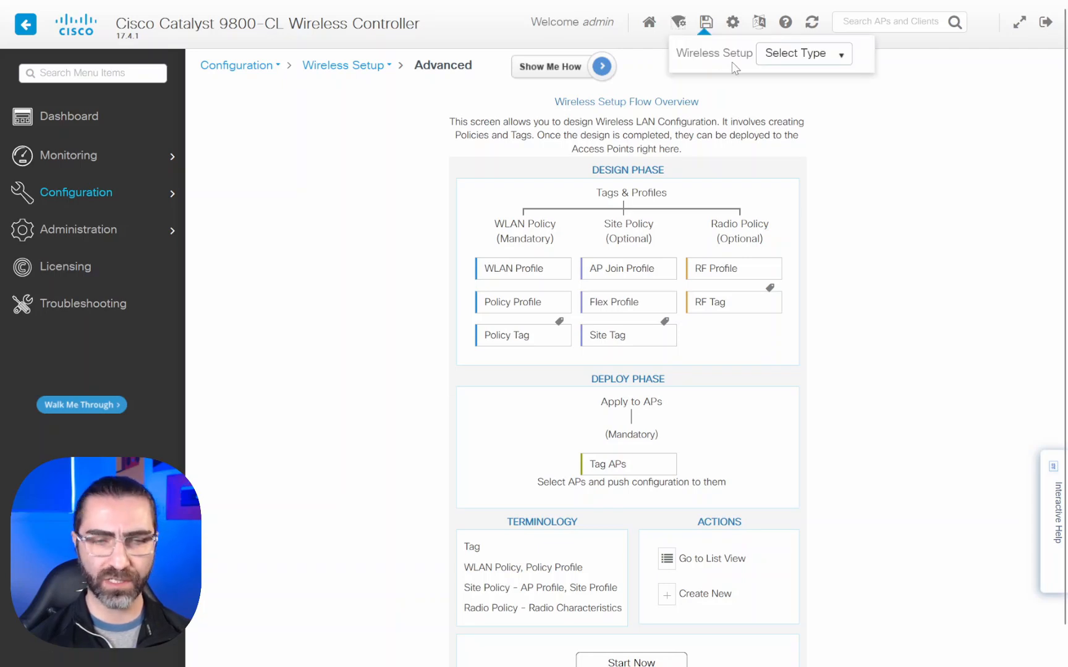
pyautogui.click(783, 56)
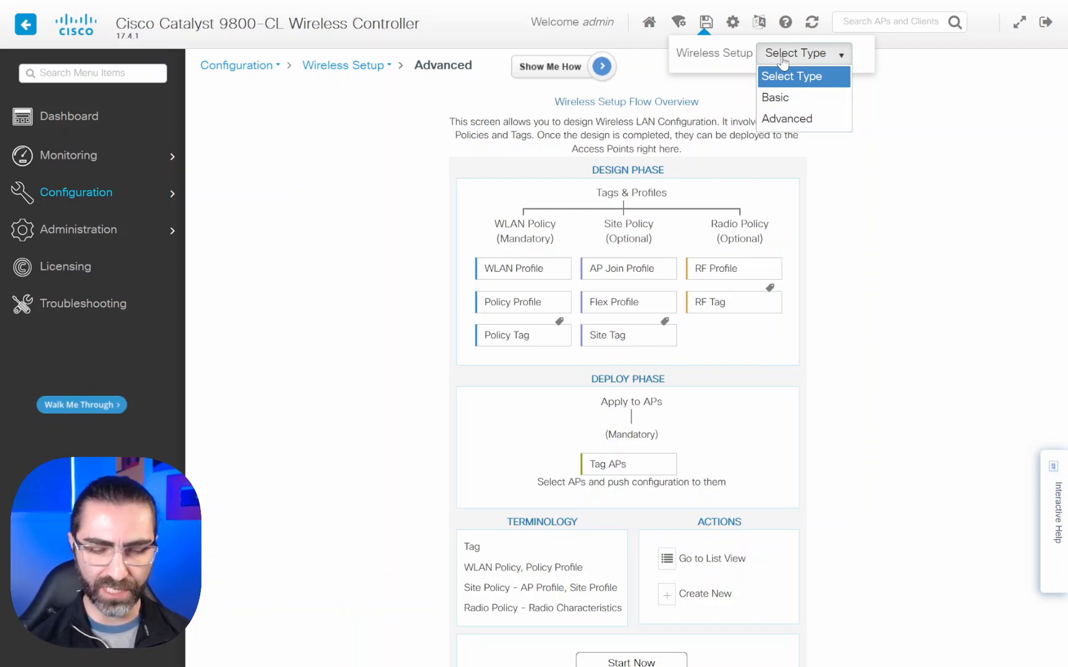
pyautogui.click(784, 101)
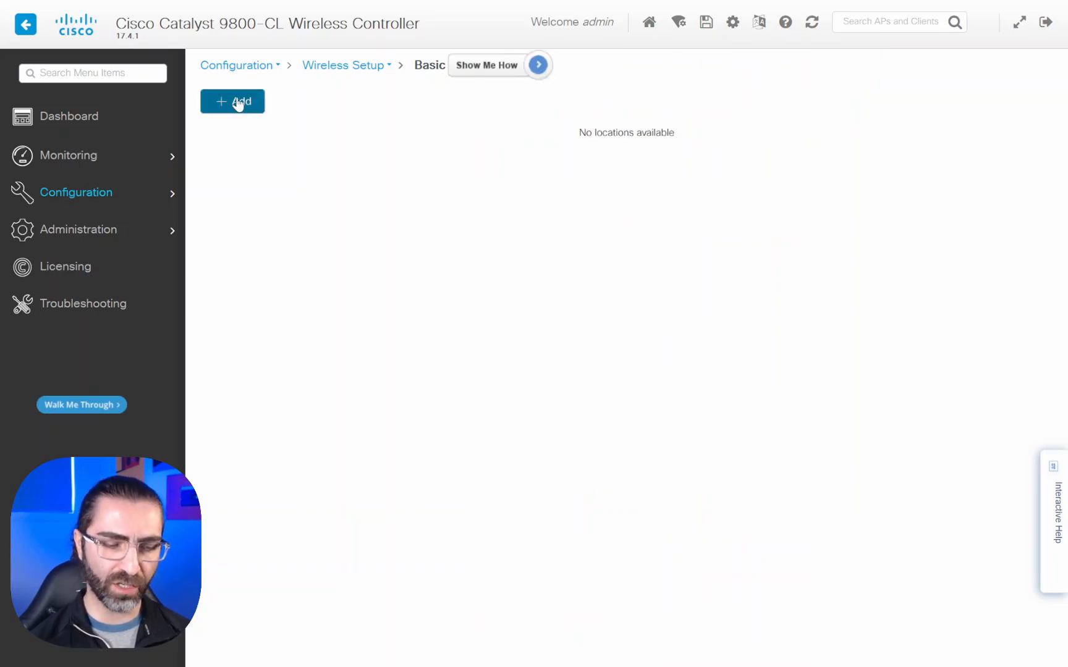
# Step: Preview the Basic setup's guided walkthrough for creating a new WLAN up to the Add WLAN form, and cancel without adding one
pyautogui.click(521, 70)
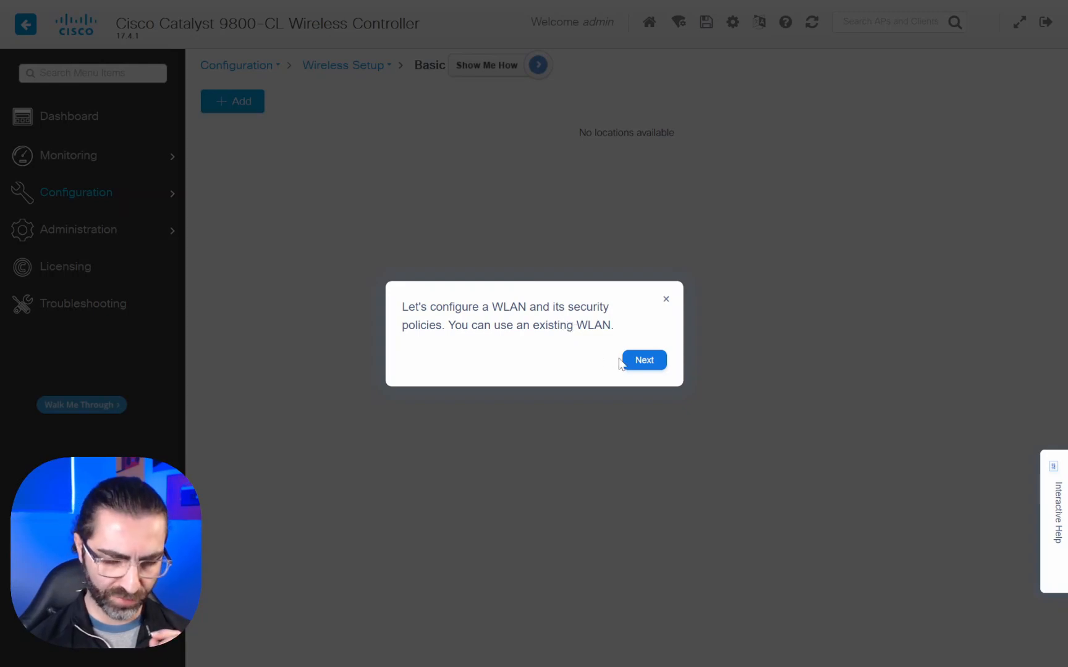
pyautogui.click(641, 363)
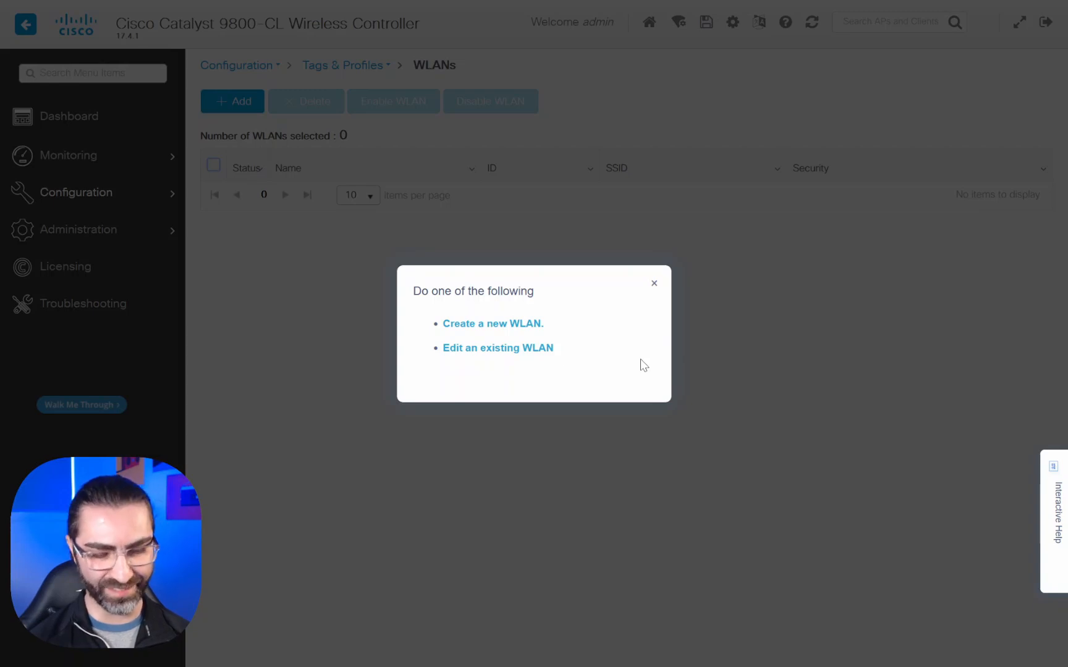
pyautogui.click(511, 327)
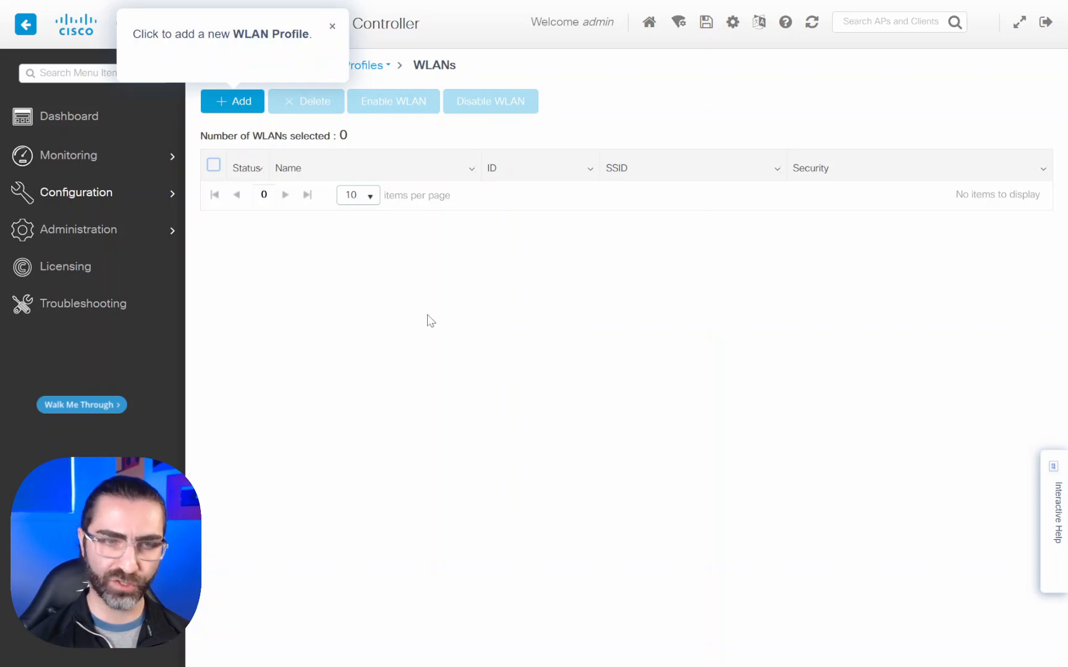
pyautogui.click(235, 102)
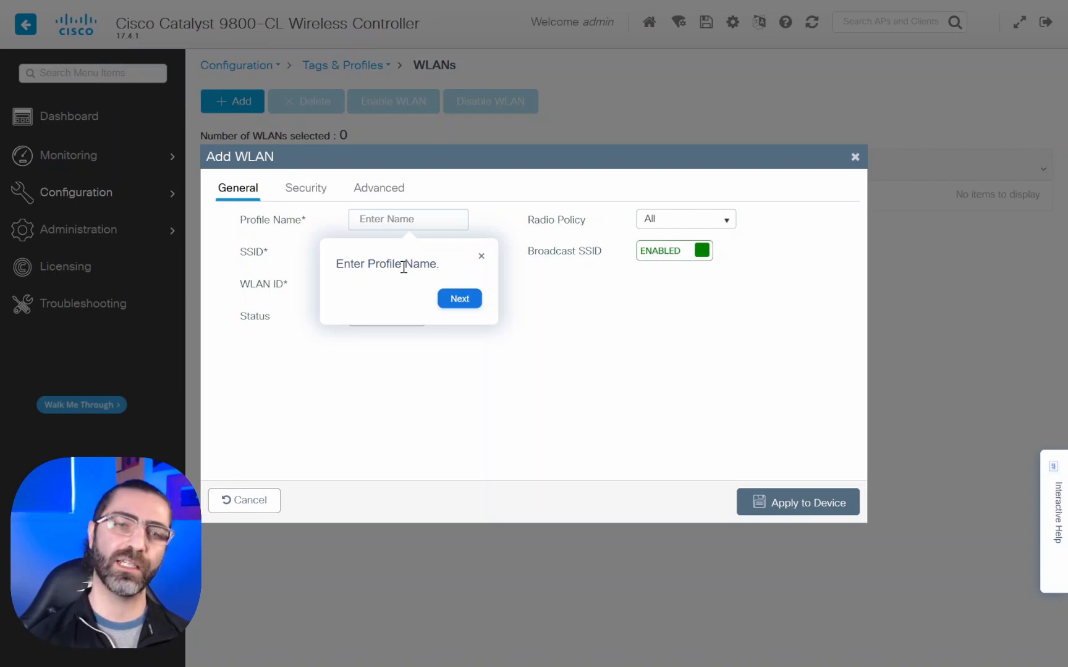
pyautogui.click(480, 256)
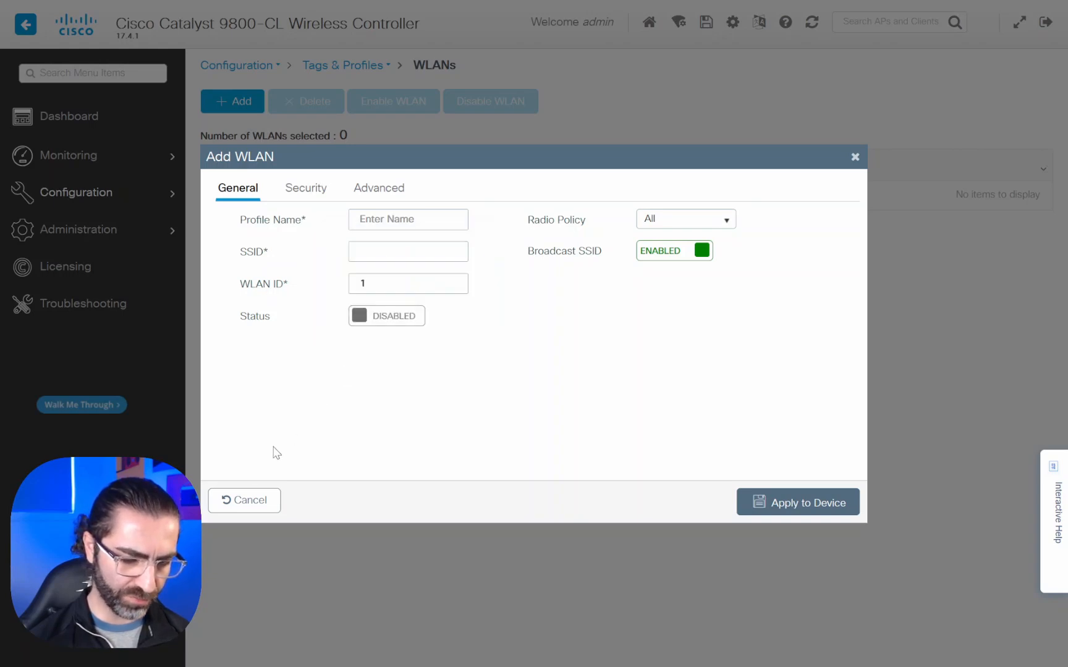
pyautogui.click(247, 502)
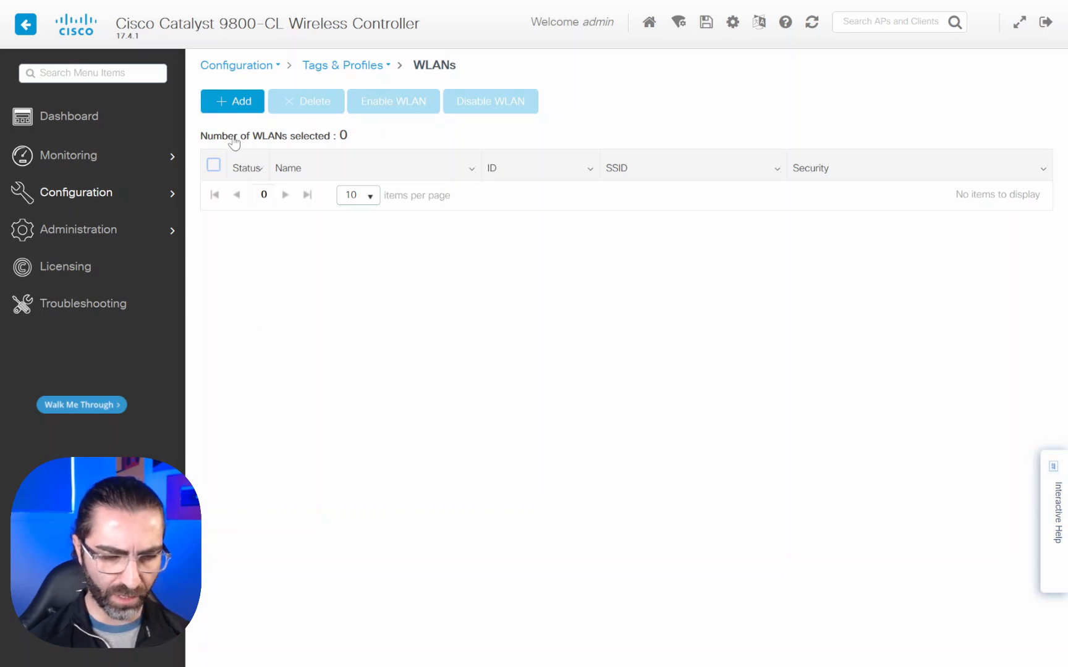
# Step: Return from the WLANs list to the Basic Wireless Setup page
pyautogui.click(680, 26)
pyautogui.click(815, 59)
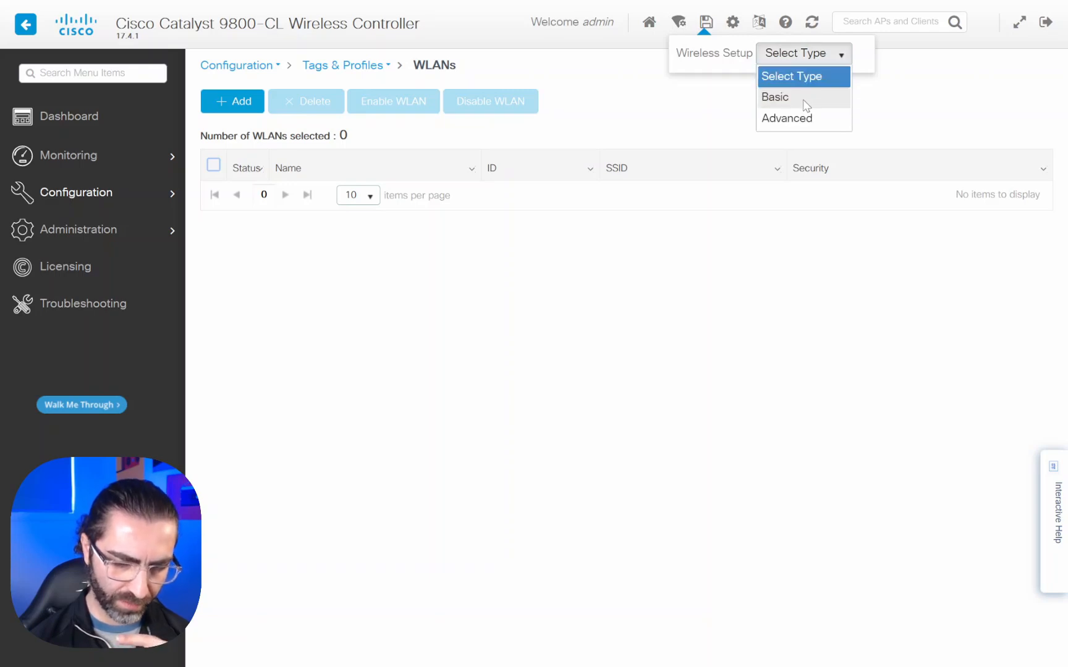
pyautogui.click(778, 98)
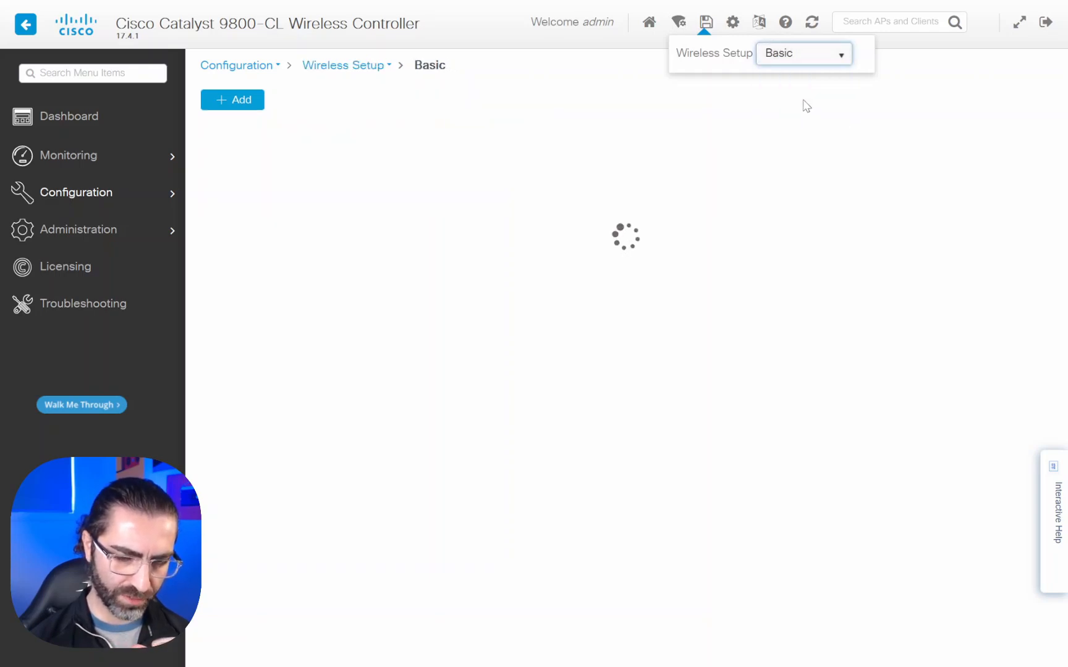
pyautogui.click(541, 258)
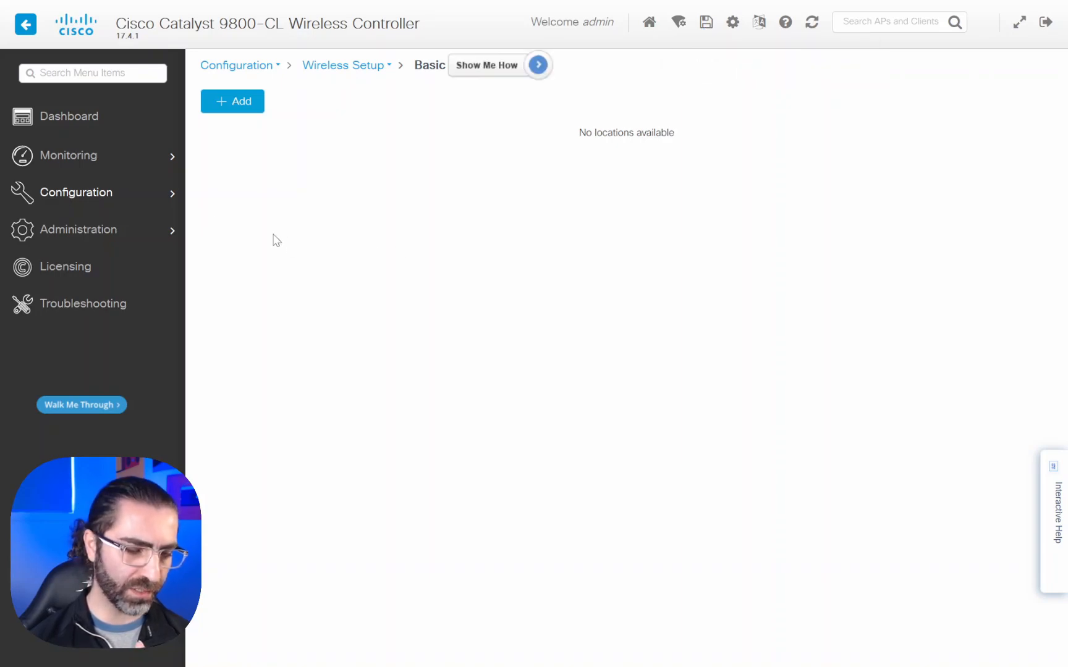
# Step: Review the controller's Layer2 SVI addresses and its VLAN list
pyautogui.moveTo(135, 204)
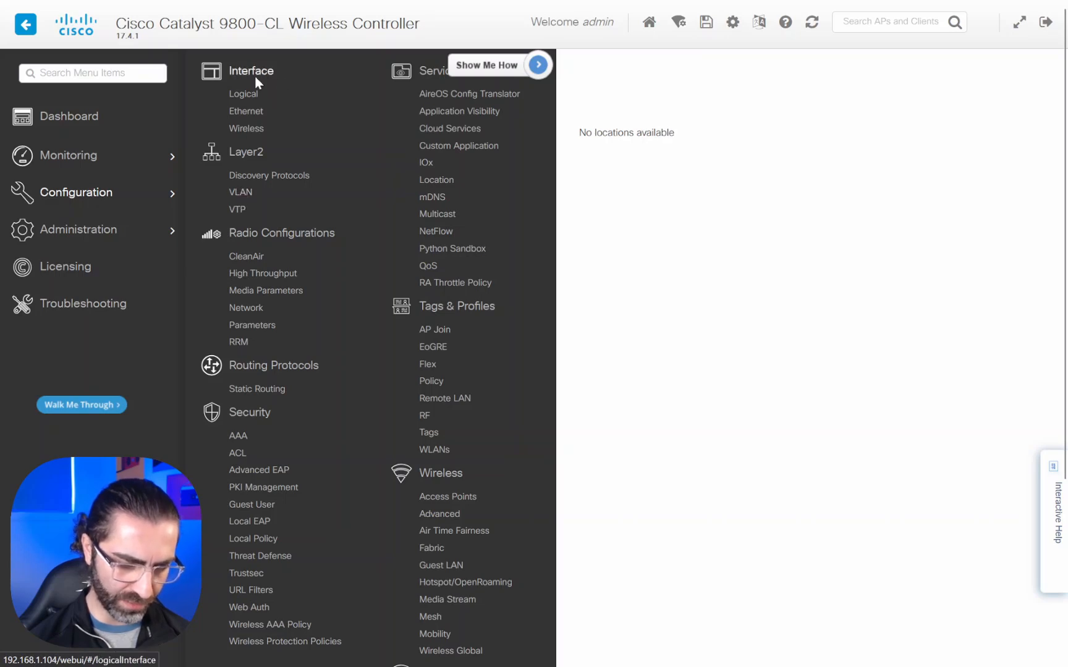
pyautogui.click(238, 192)
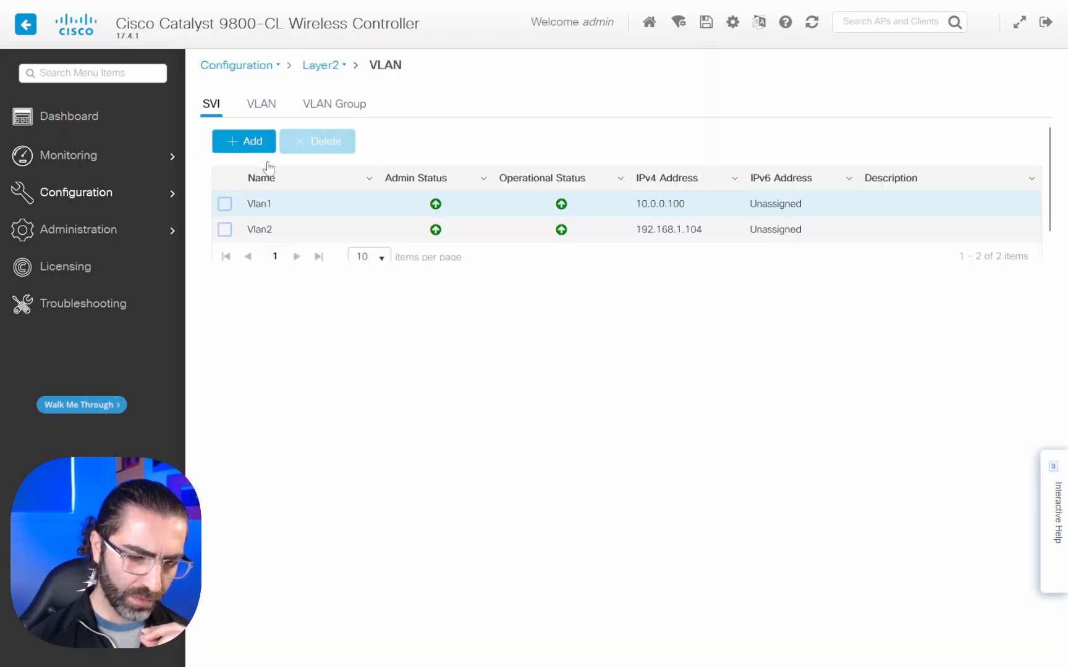
pyautogui.click(268, 106)
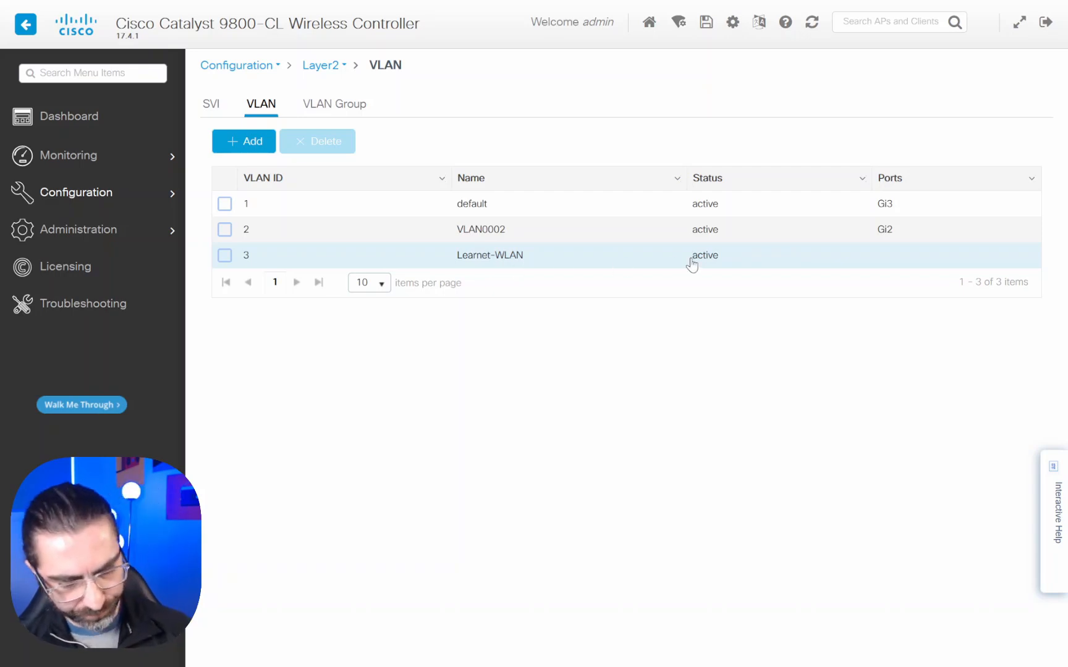
pyautogui.hotkey('ctrl', 'Tab')
pyautogui.hotkey('ctrl', 'Tab')
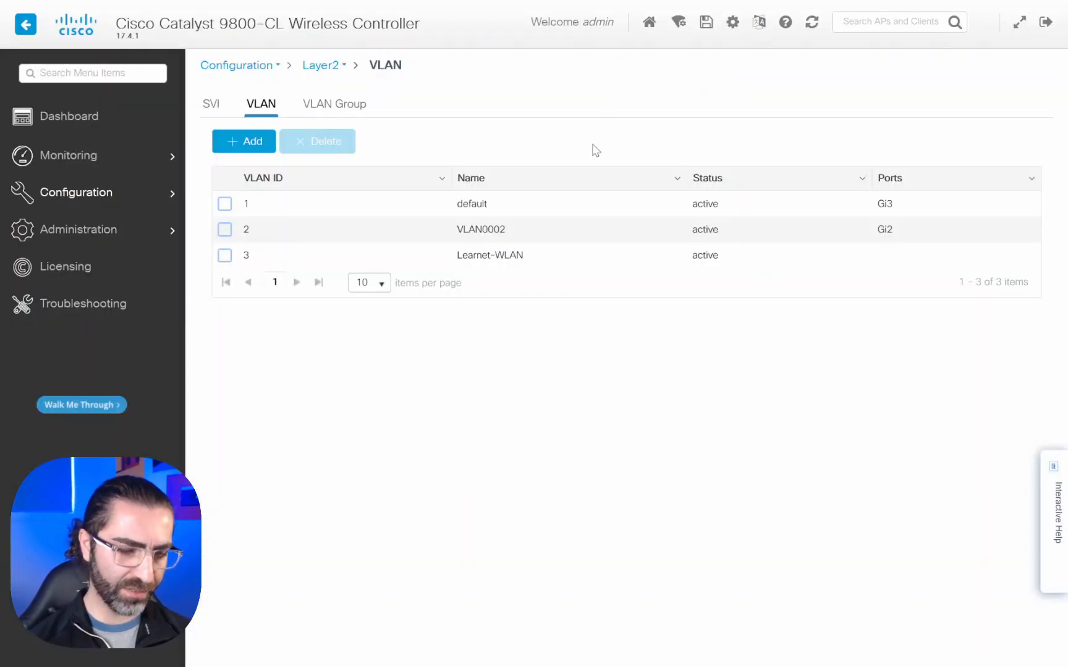
# Step: Start a new location in Basic Wireless Setup, entering Learnet-Location as both its name and description
pyautogui.moveTo(94, 197)
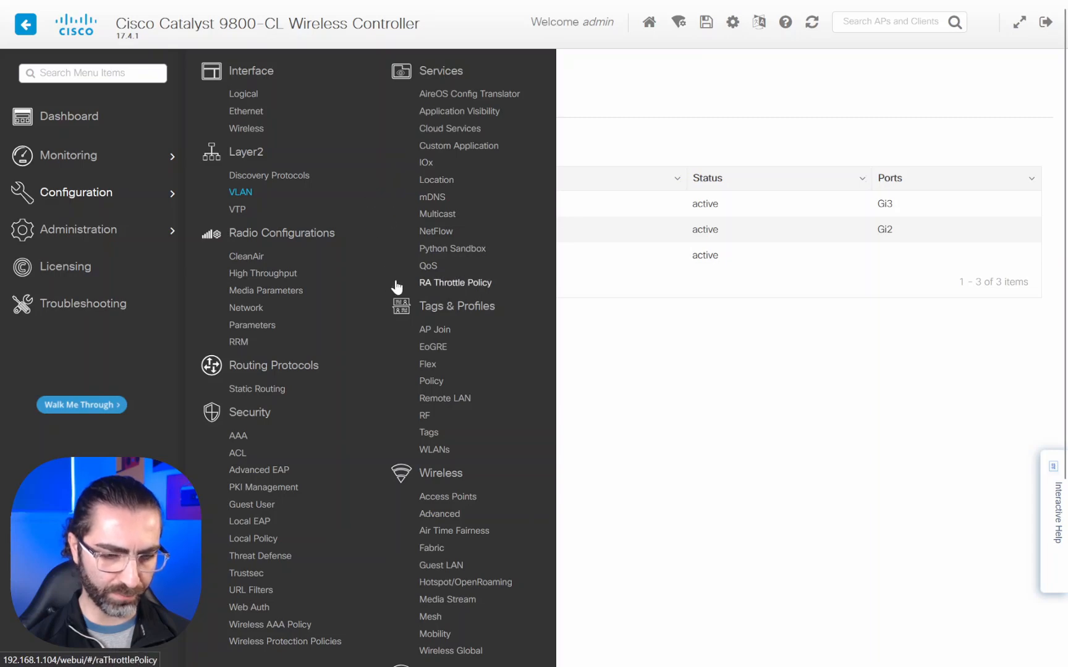
pyautogui.click(679, 25)
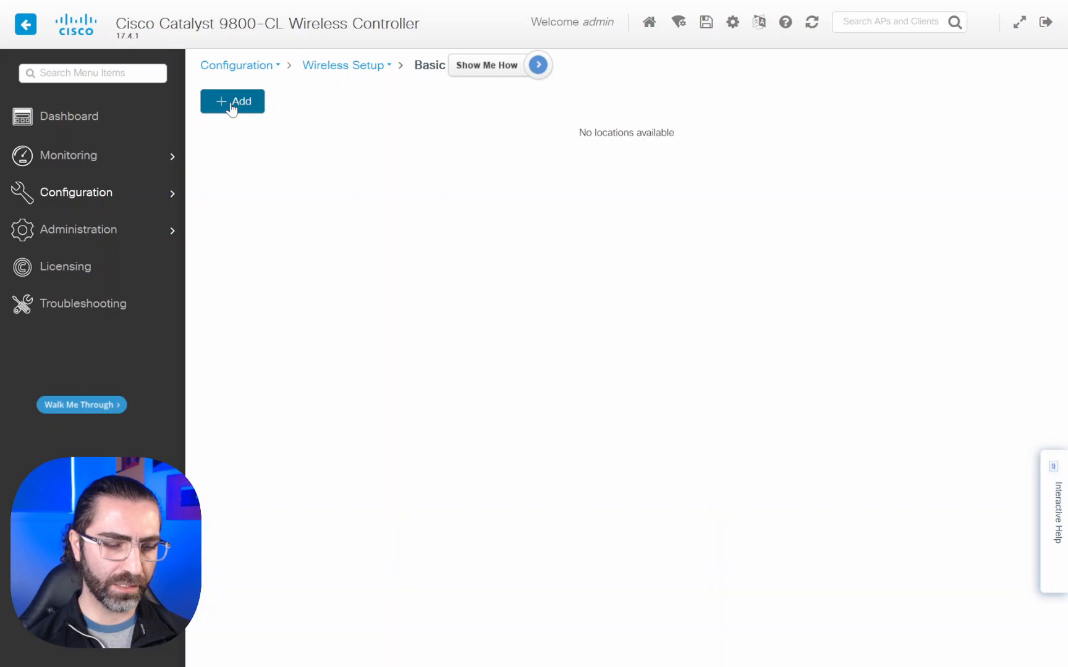
pyautogui.click(232, 103)
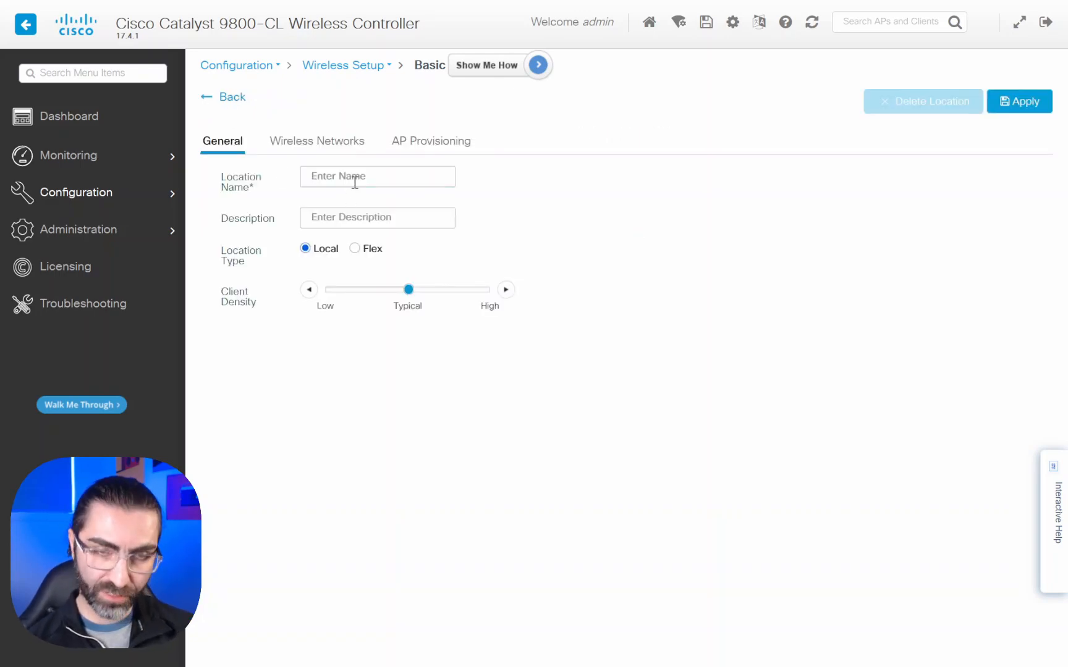
pyautogui.write('L')
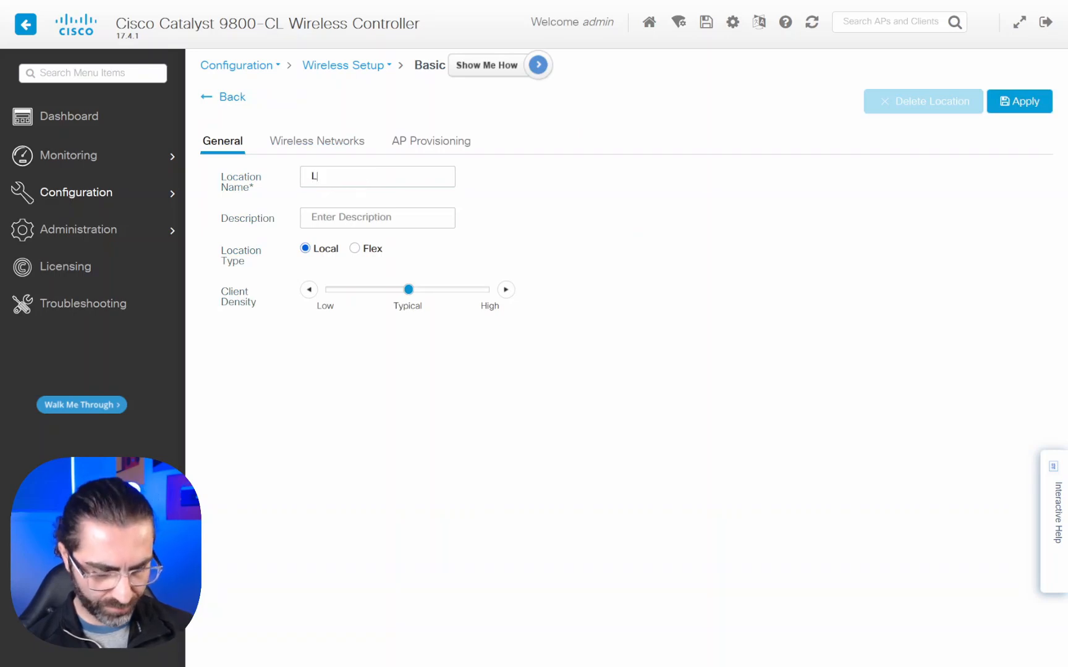
pyautogui.write('e')
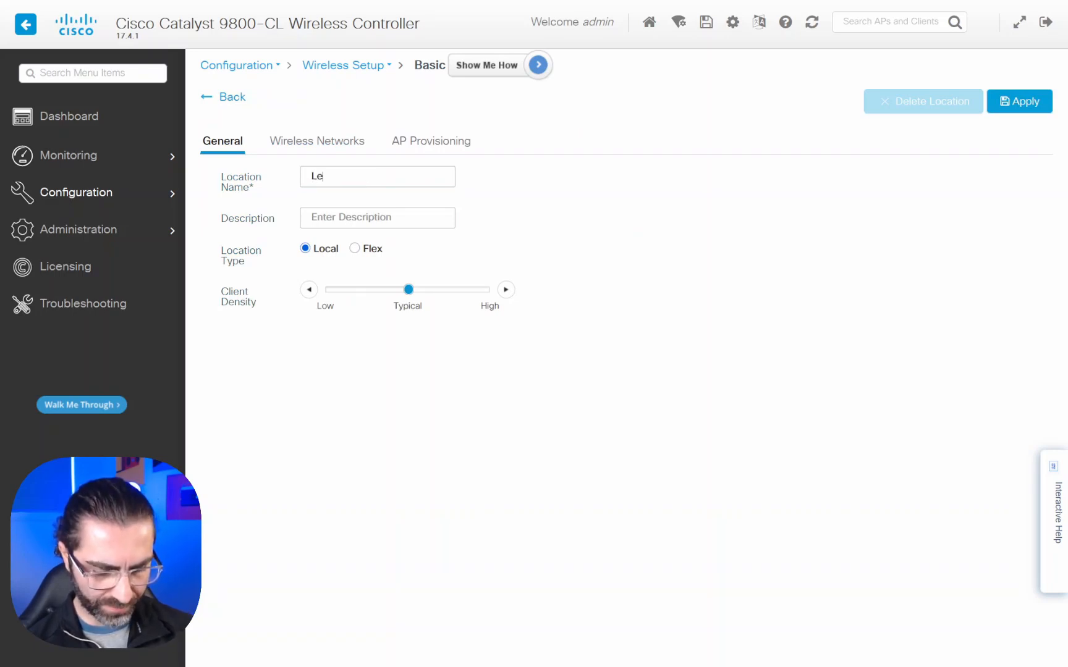
pyautogui.write('arnet-')
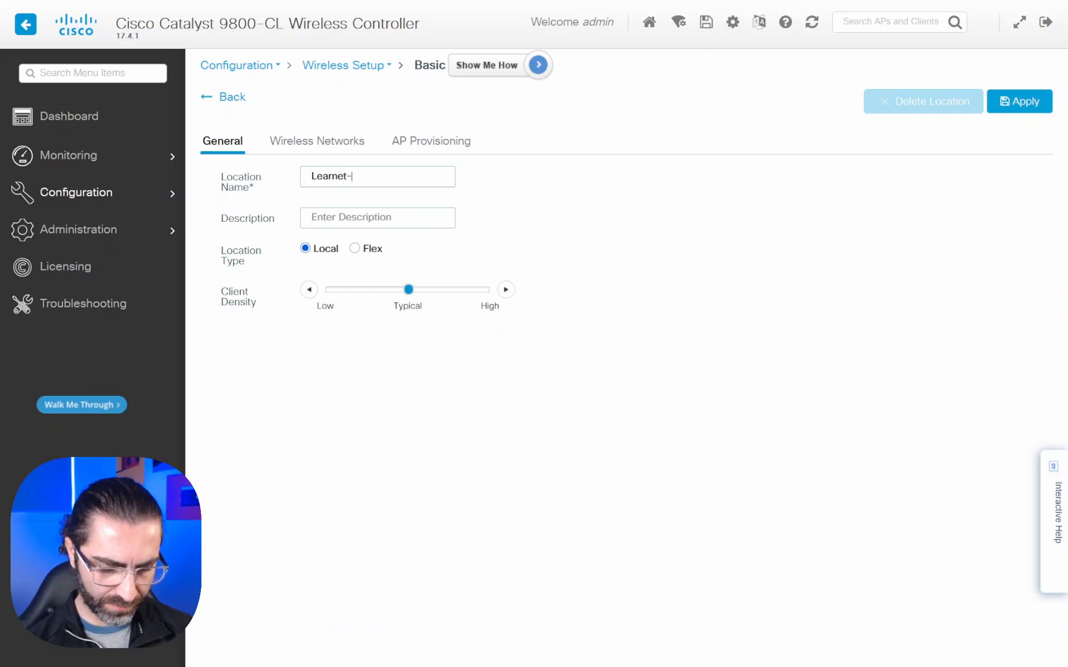
pyautogui.write('Loca')
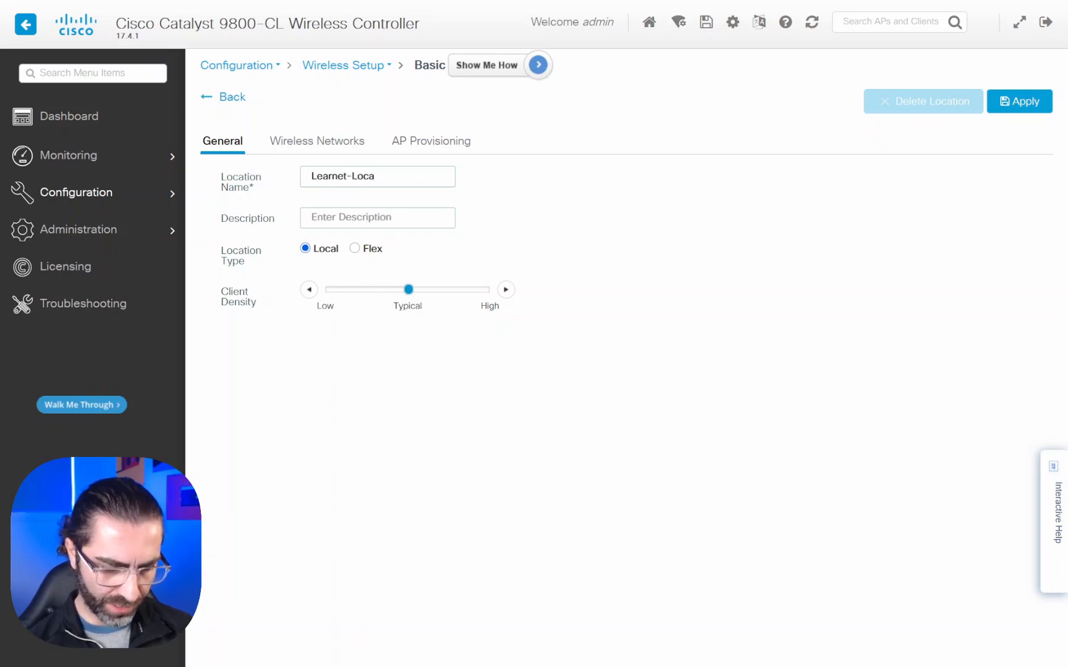
pyautogui.write('tion')
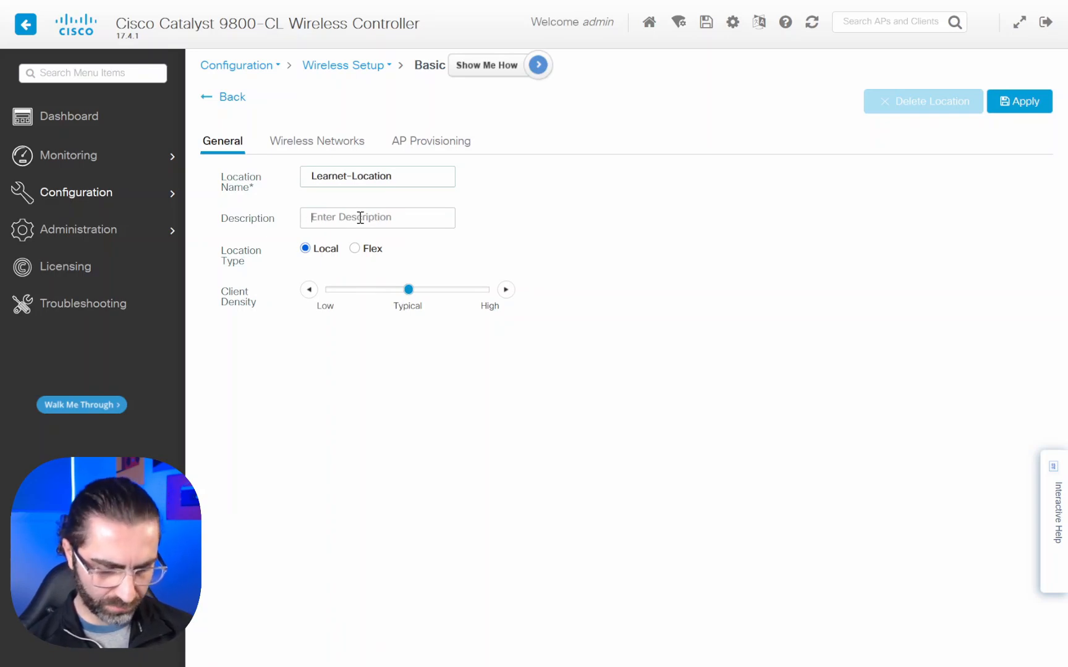
pyautogui.write('Learnet')
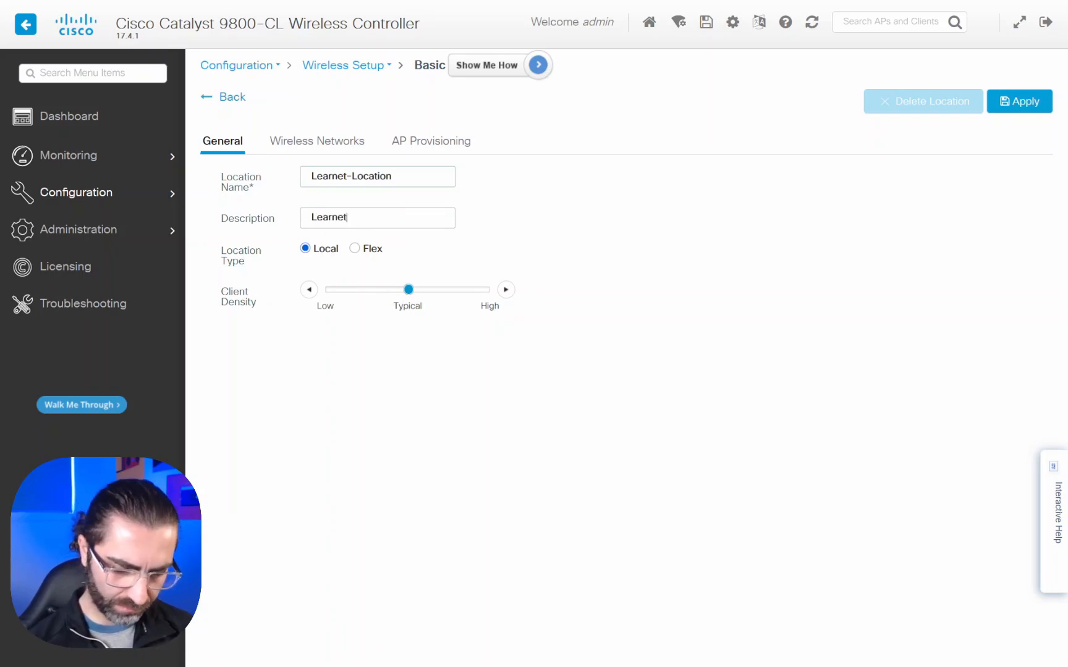
pyautogui.write('-Location')
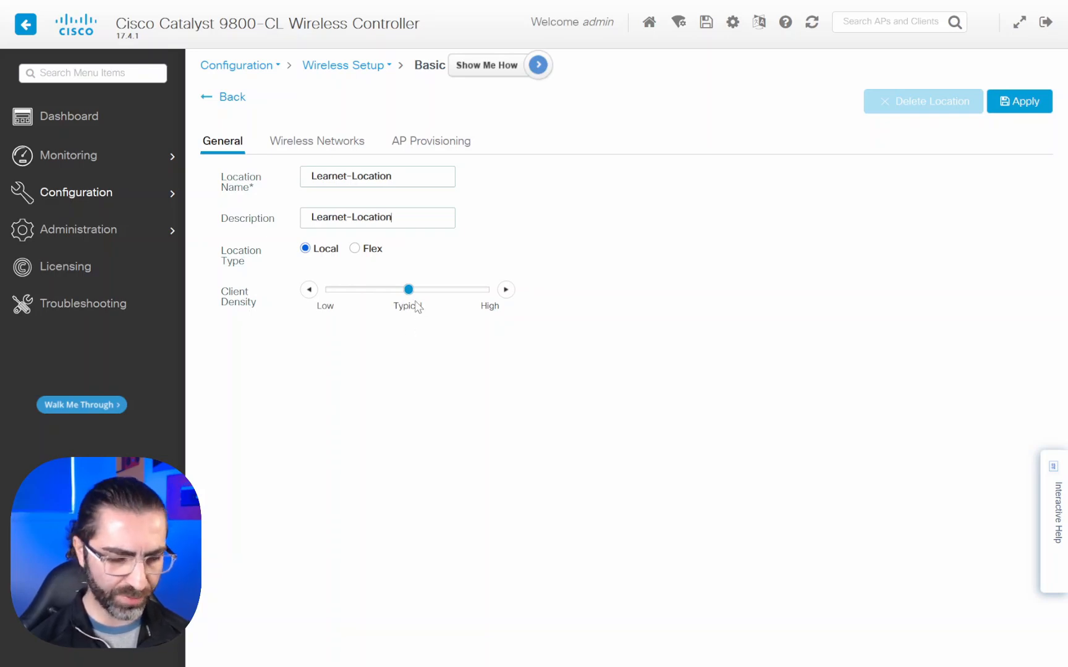
# Step: Start defining a new WLAN for the location's wireless networks, with the profile name Learnet-WLAN-Profile
pyautogui.click(338, 148)
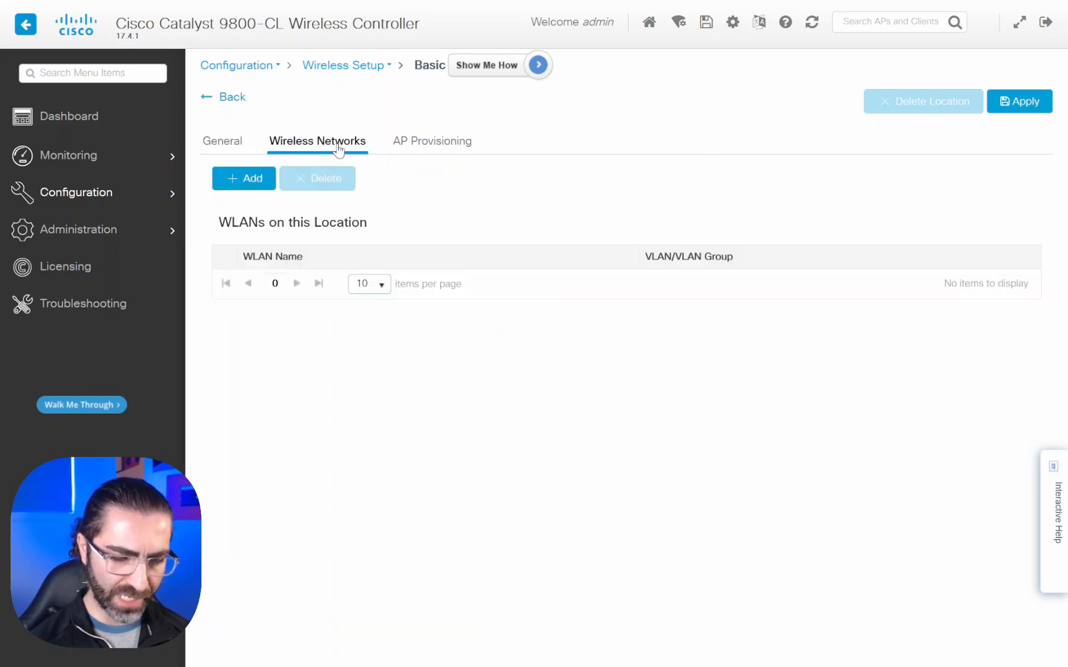
pyautogui.click(240, 181)
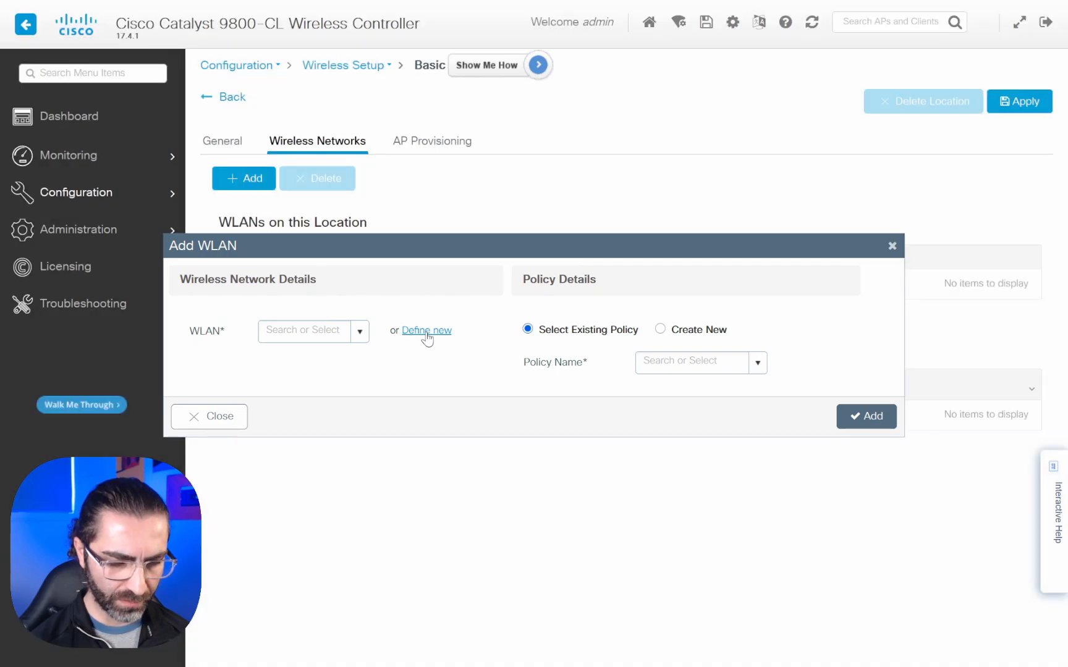
pyautogui.click(426, 333)
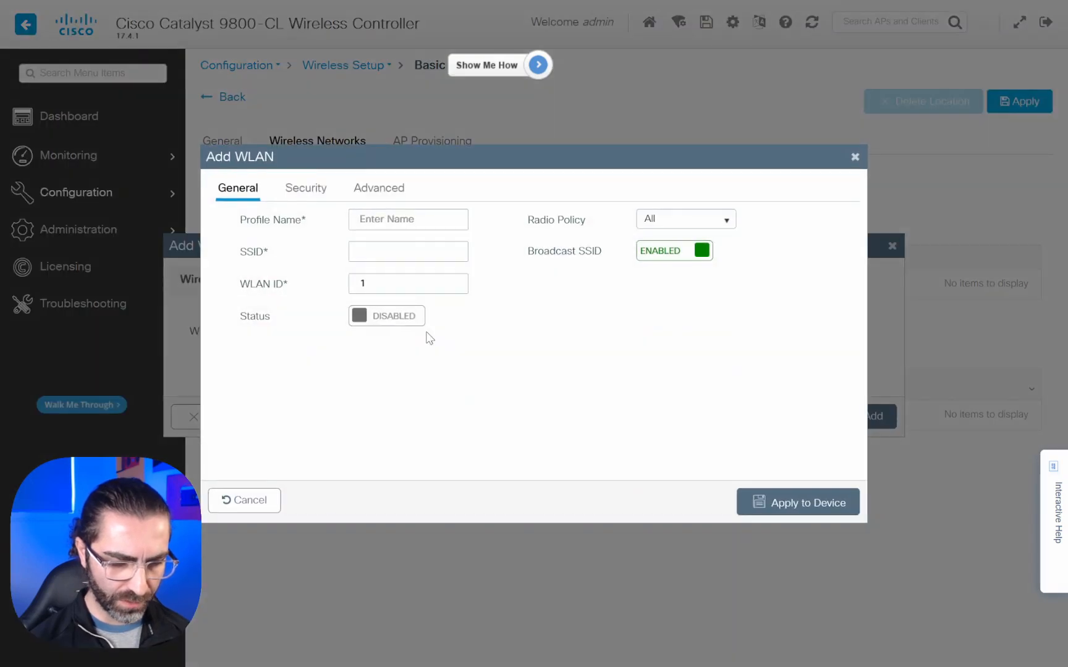
pyautogui.click(395, 218)
pyautogui.write('L')
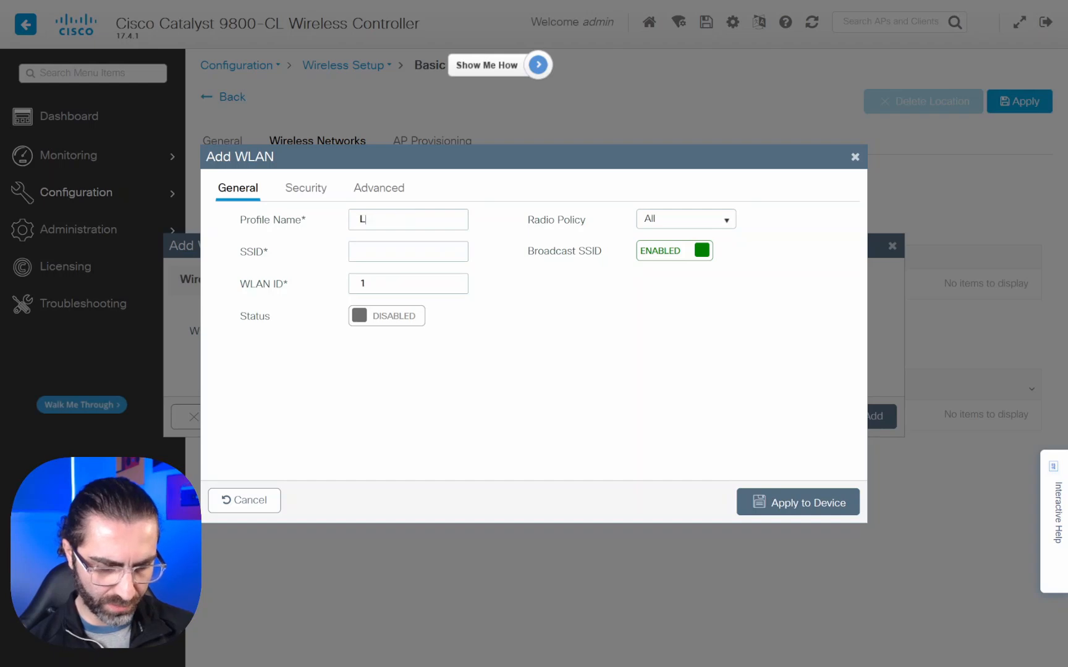
pyautogui.write('earnet-')
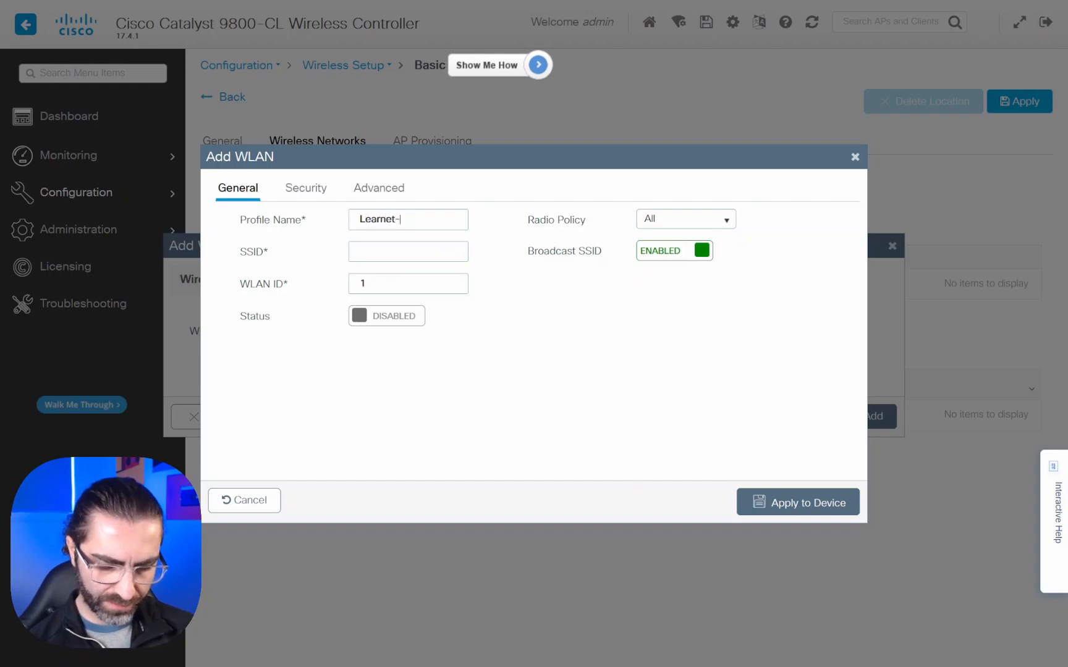
pyautogui.write('WLAN')
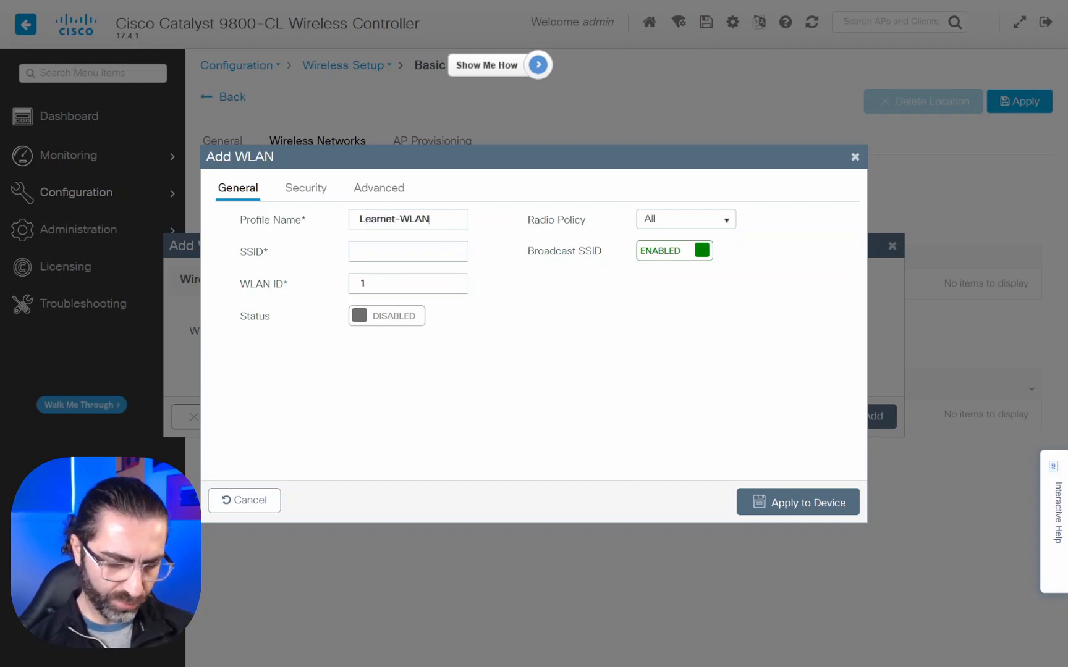
pyautogui.write('-')
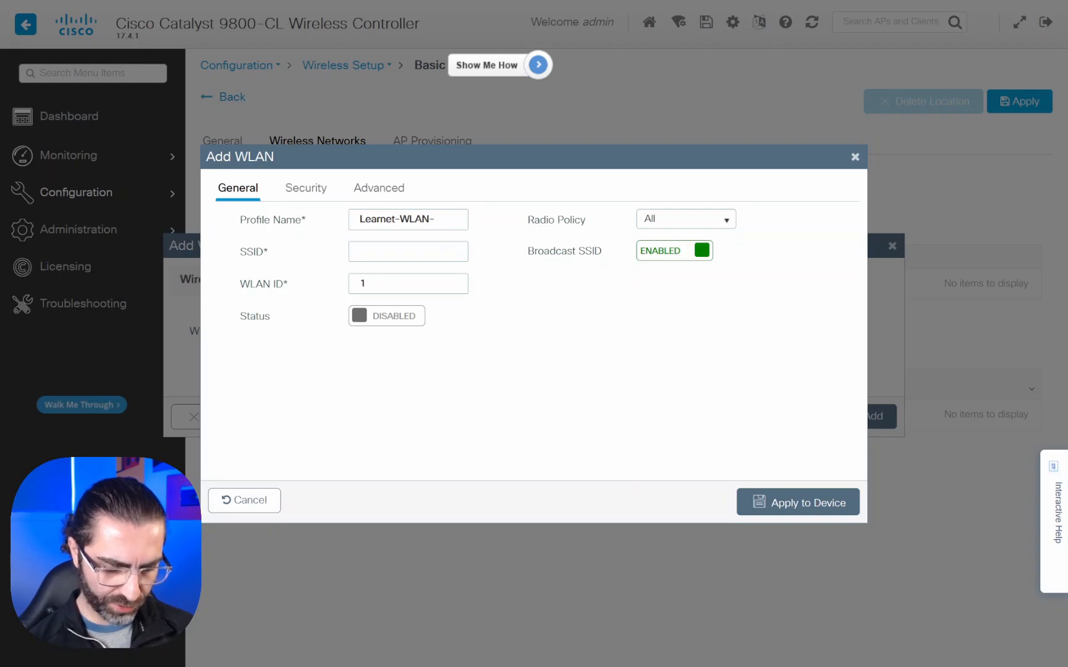
pyautogui.write('Profile')
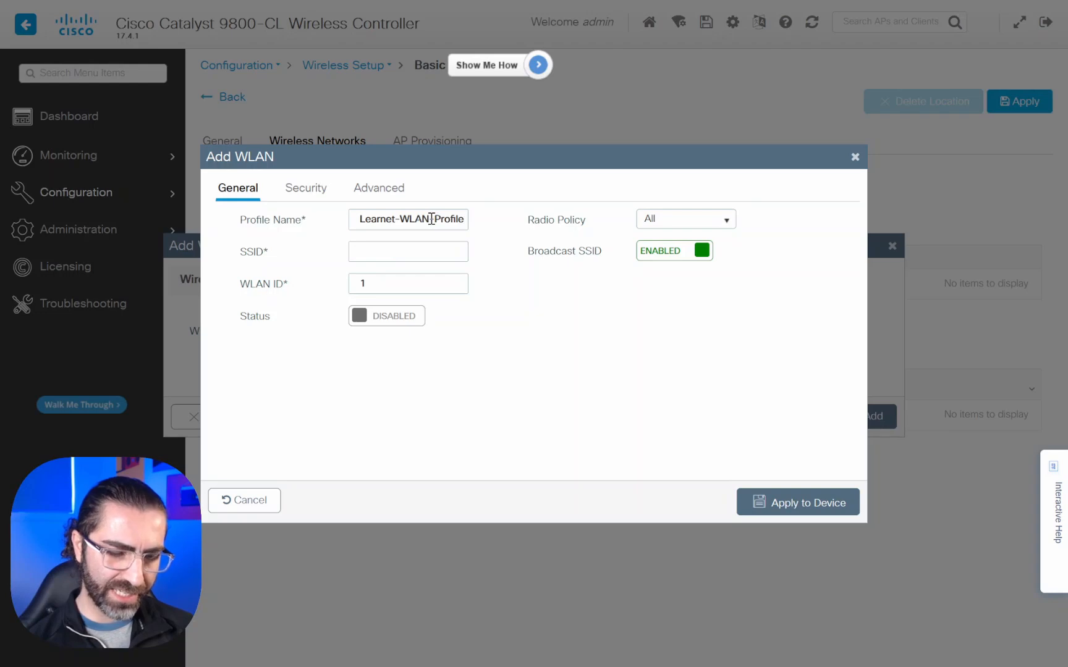
# Step: Set the new WLAN's SSID to Learnet-WLAN and enable its status
pyautogui.moveTo(429, 219); pyautogui.dragTo(349, 213)
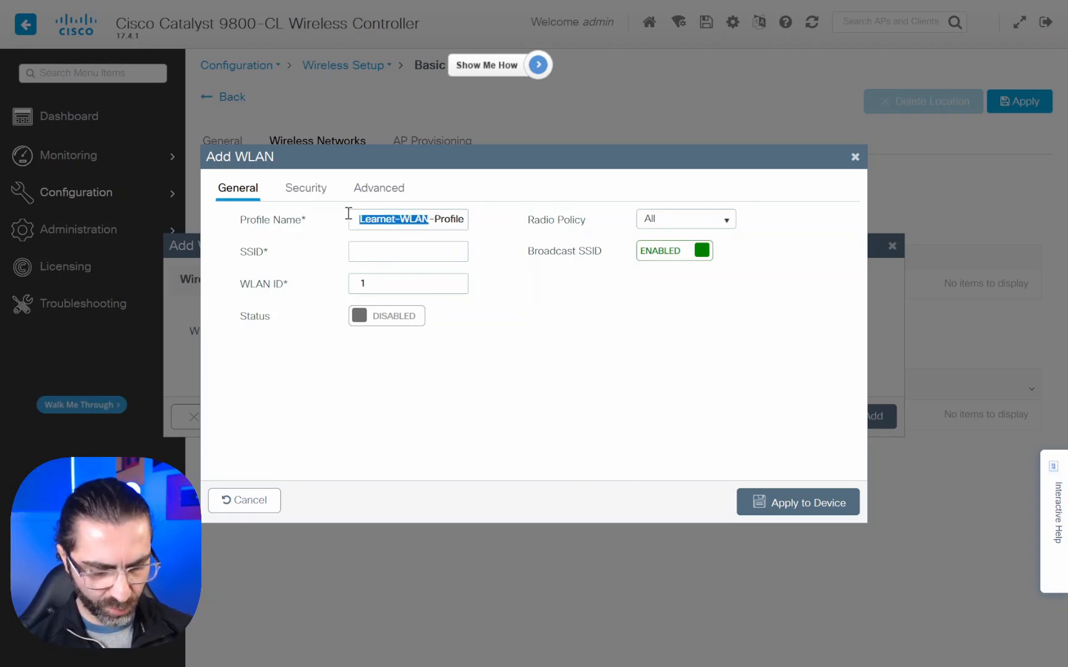
pyautogui.click(378, 252)
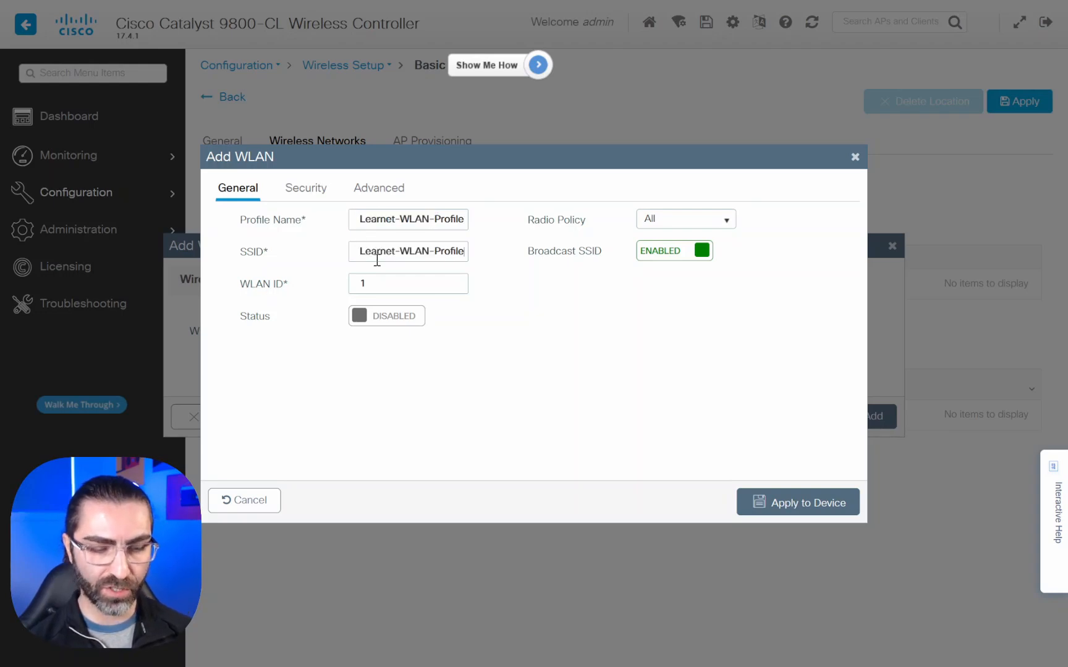
pyautogui.moveTo(429, 251); pyautogui.dragTo(468, 252)
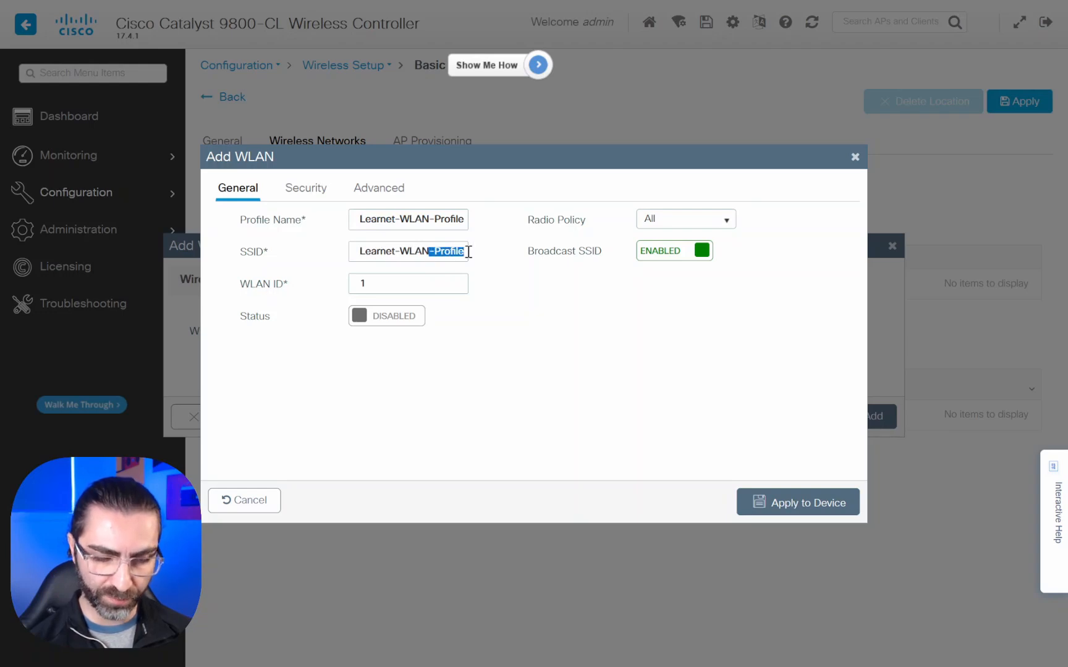
pyautogui.press('BackSpace')
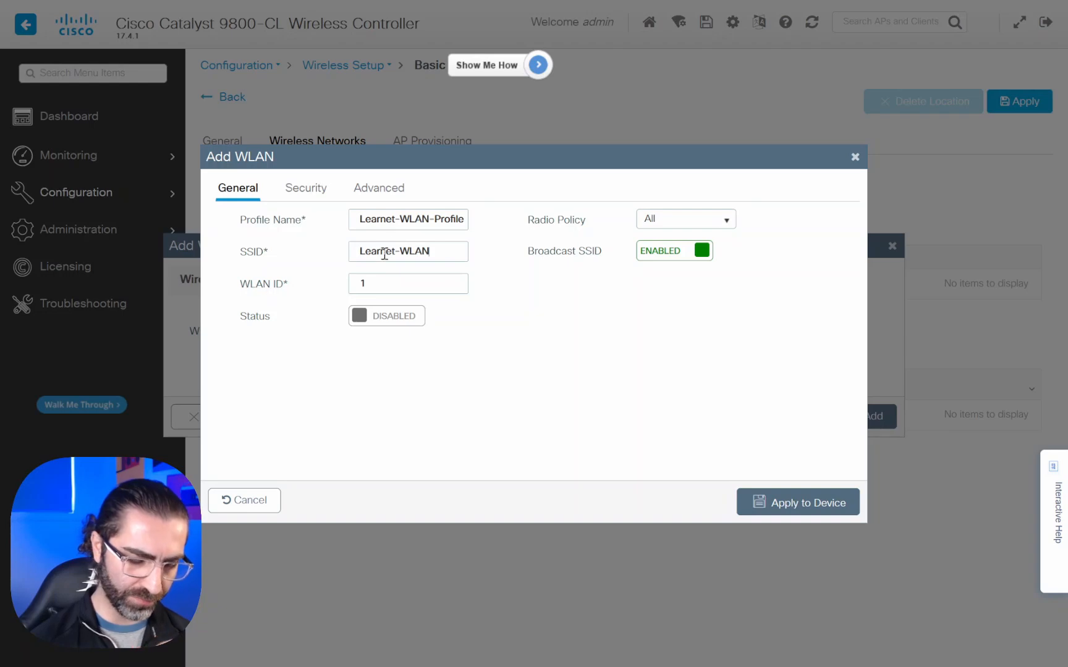
pyautogui.click(401, 320)
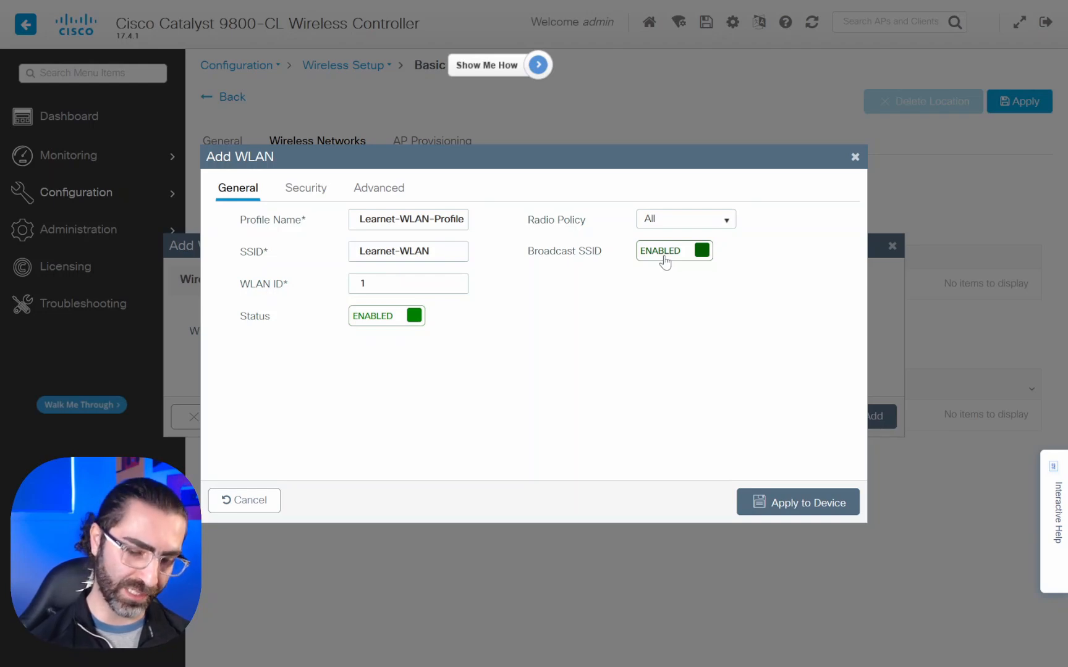
# Step: Set the WLAN's Layer 2 security mode to WPA2 + WPA3 and turn off the WPA3 policy
pyautogui.click(306, 188)
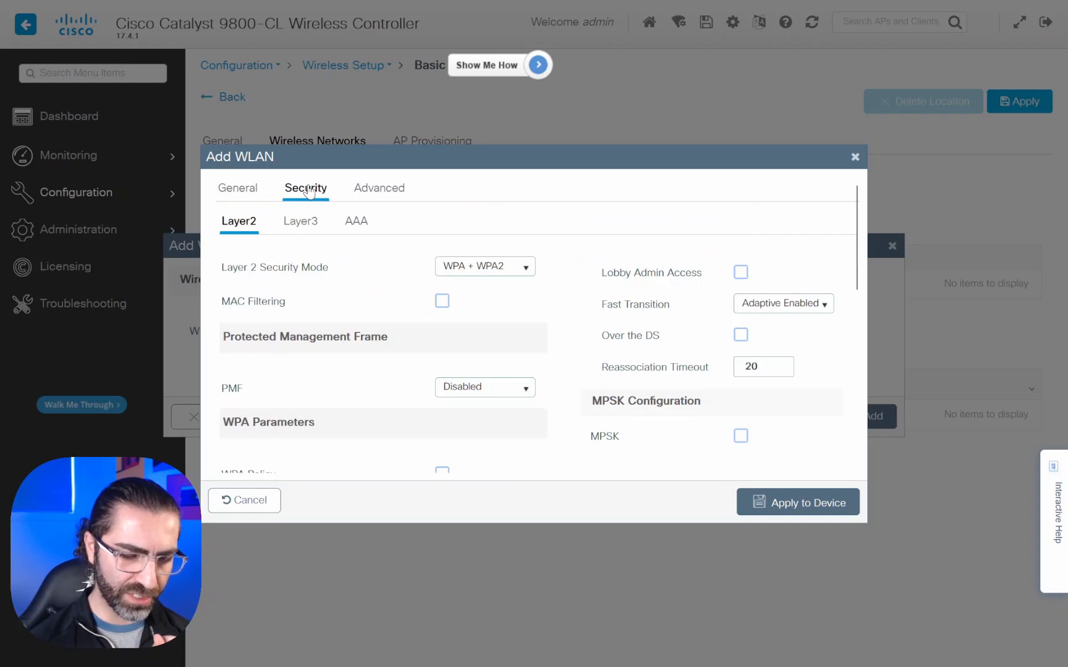
pyautogui.click(499, 272)
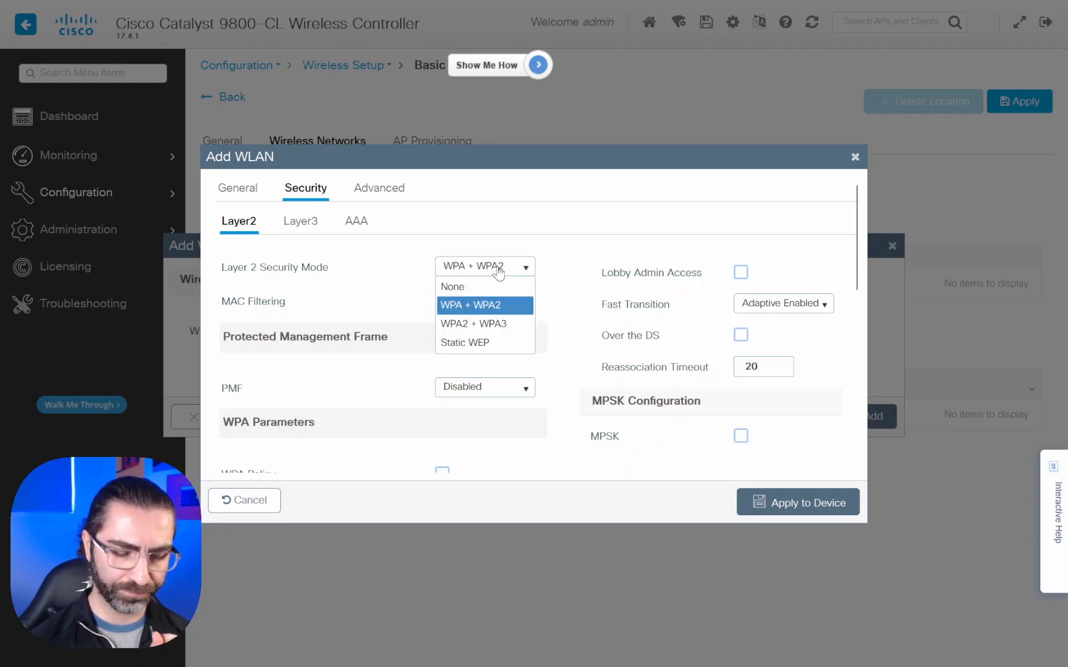
pyautogui.click(502, 327)
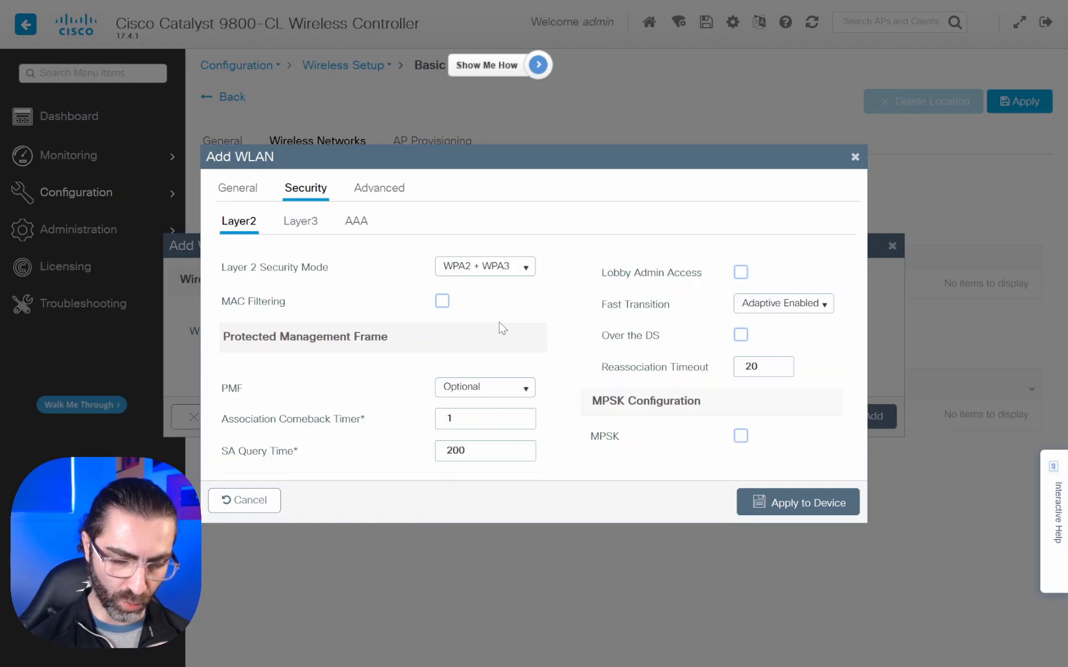
pyautogui.scroll(-4, 501, 328)
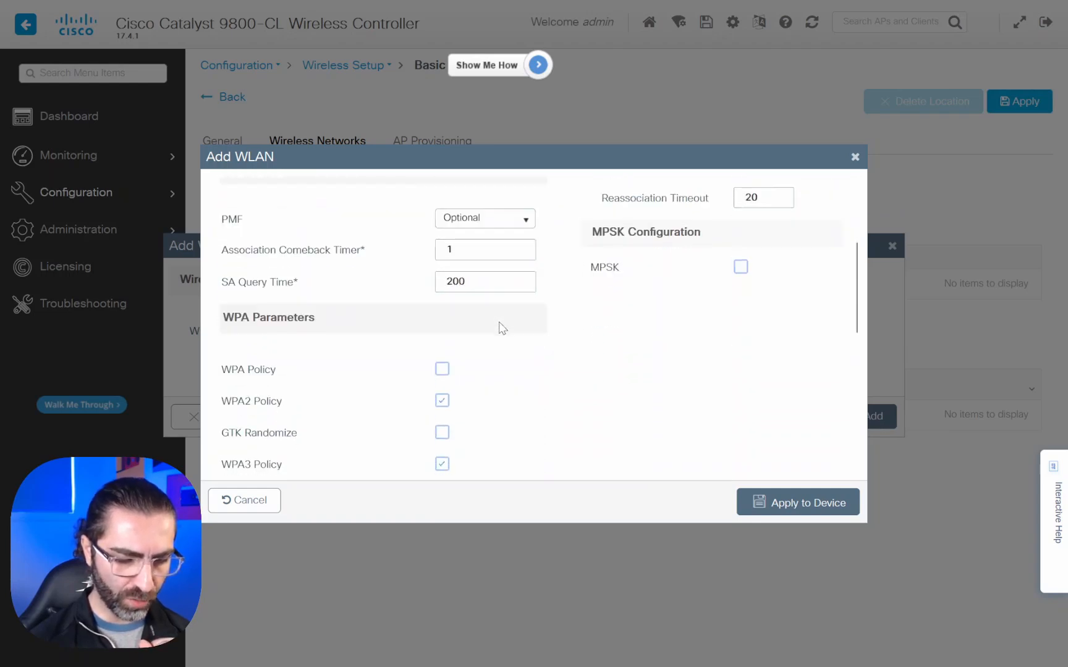
pyautogui.scroll(-2, 502, 328)
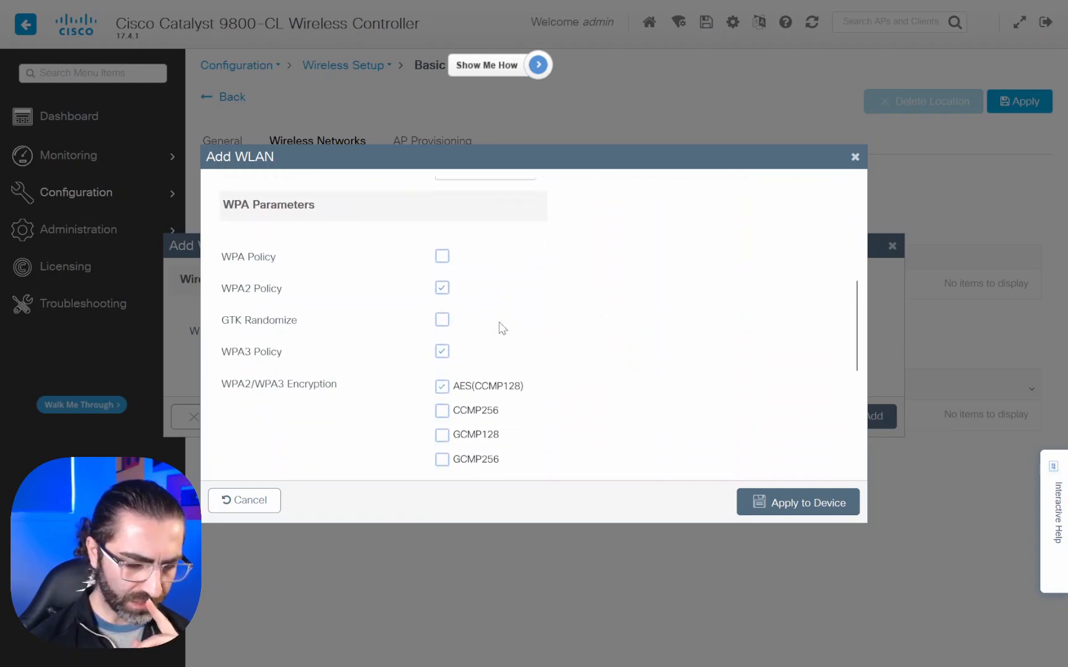
pyautogui.click(442, 296)
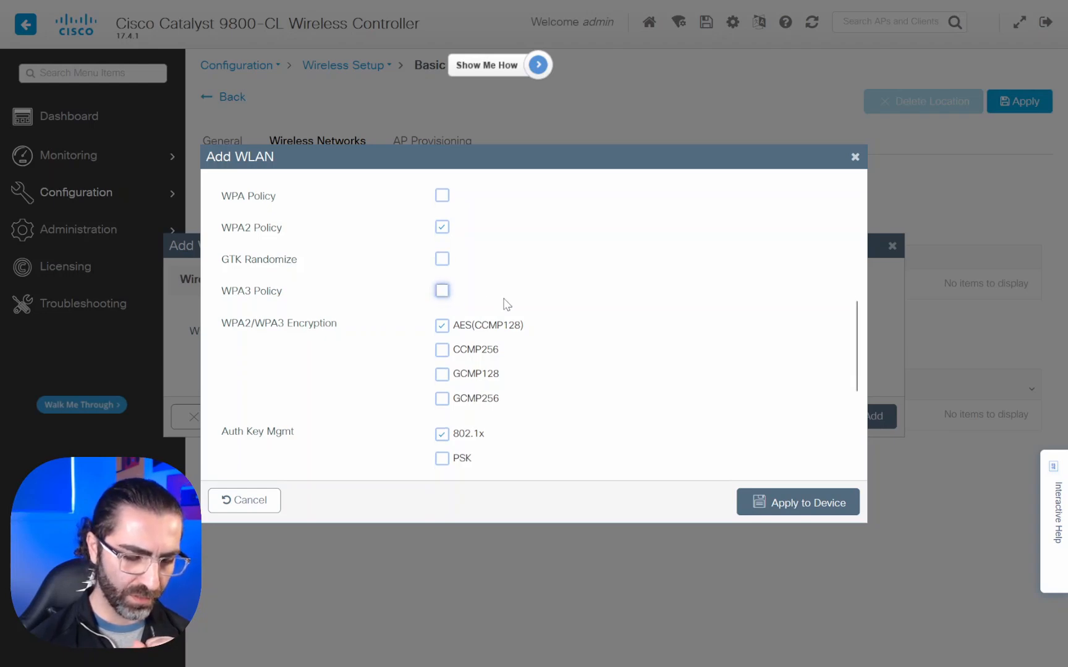
# Step: Switch the WLAN's authentication key management from 802.1x to PSK
pyautogui.scroll(-1, 505, 303)
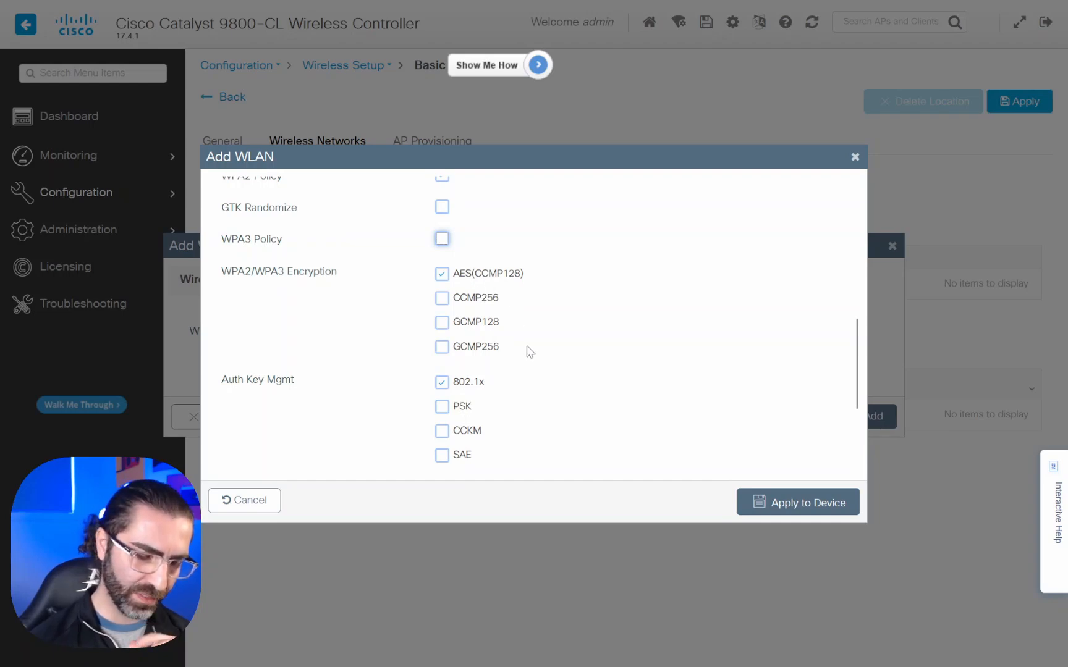
pyautogui.scroll(-1, 536, 386)
pyautogui.scroll(-1, 539, 390)
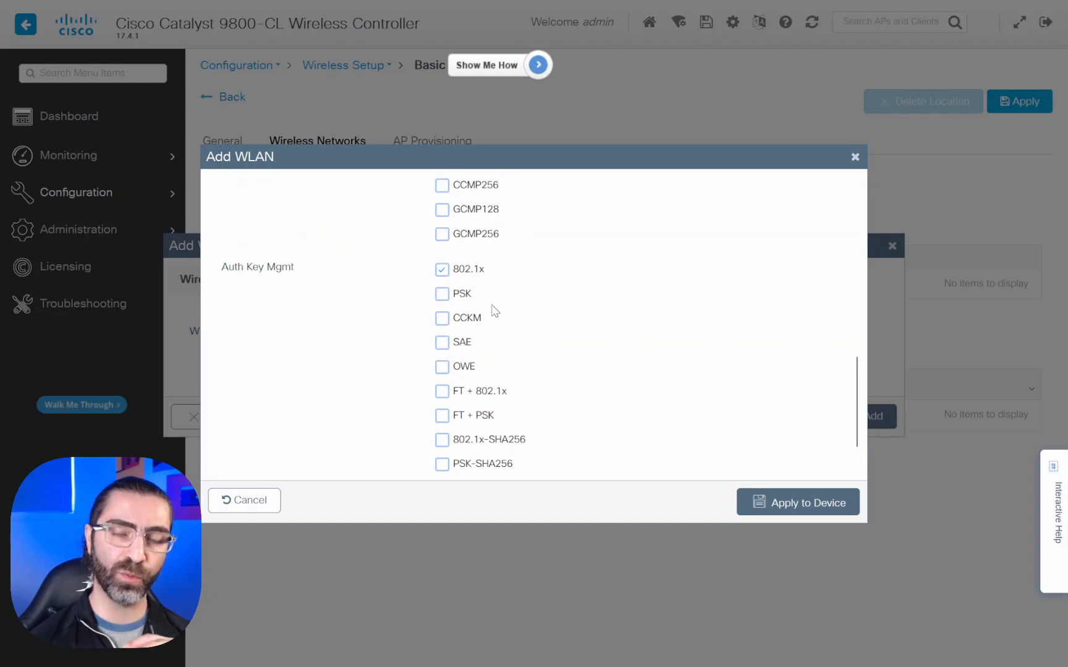
pyautogui.click(442, 272)
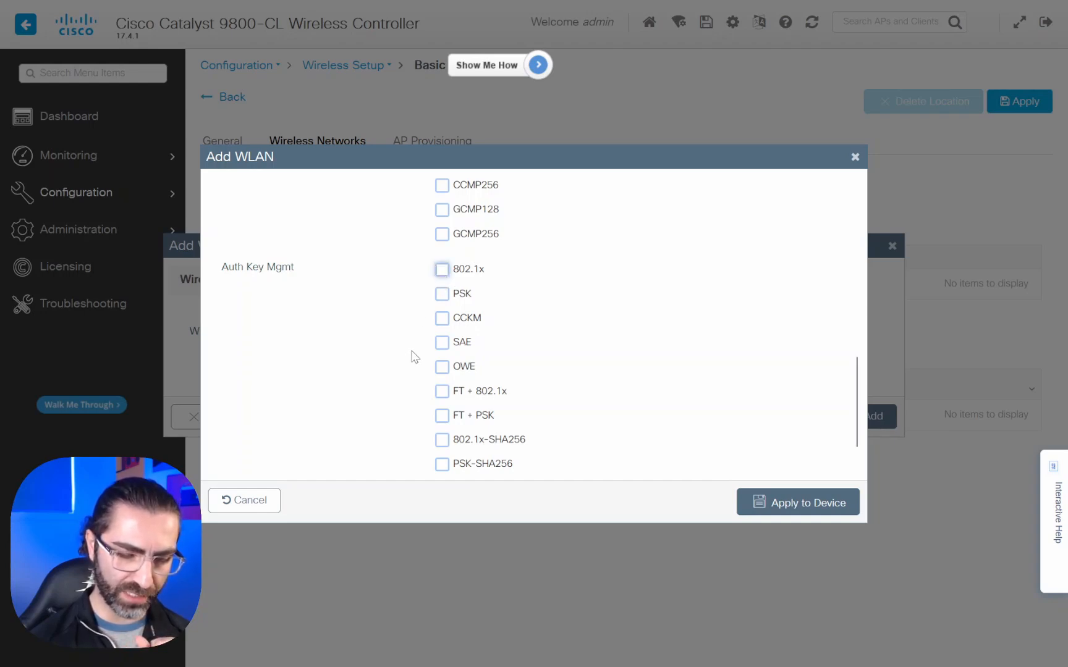
pyautogui.click(441, 295)
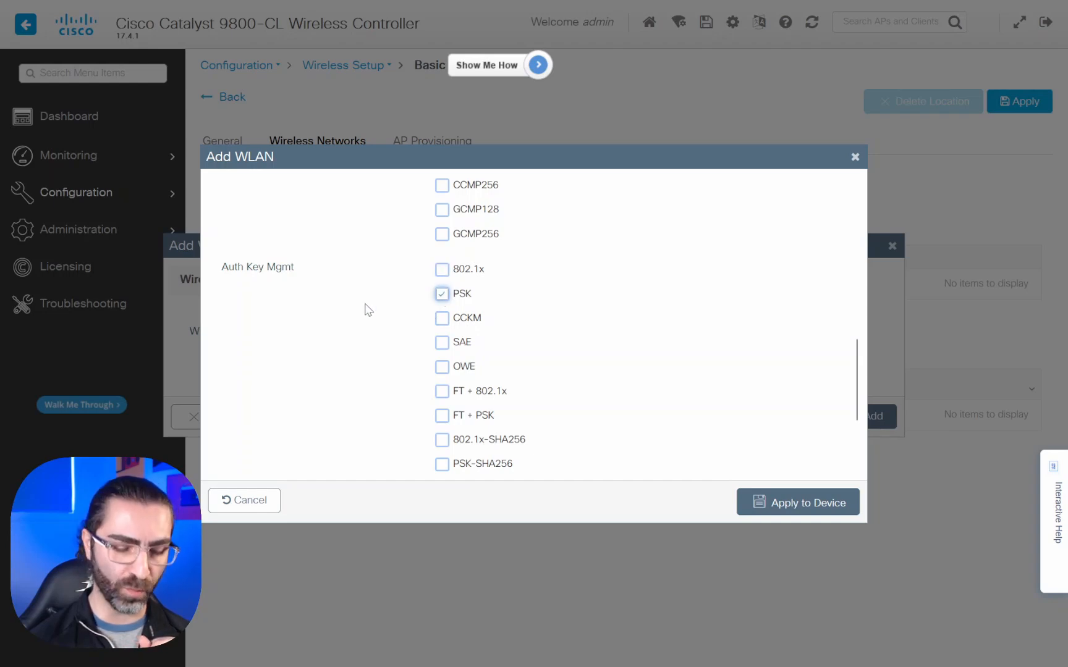
# Step: Enter the WLAN's pre-shared key and apply the new WLAN to the device
pyautogui.scroll(-5, 638, 372)
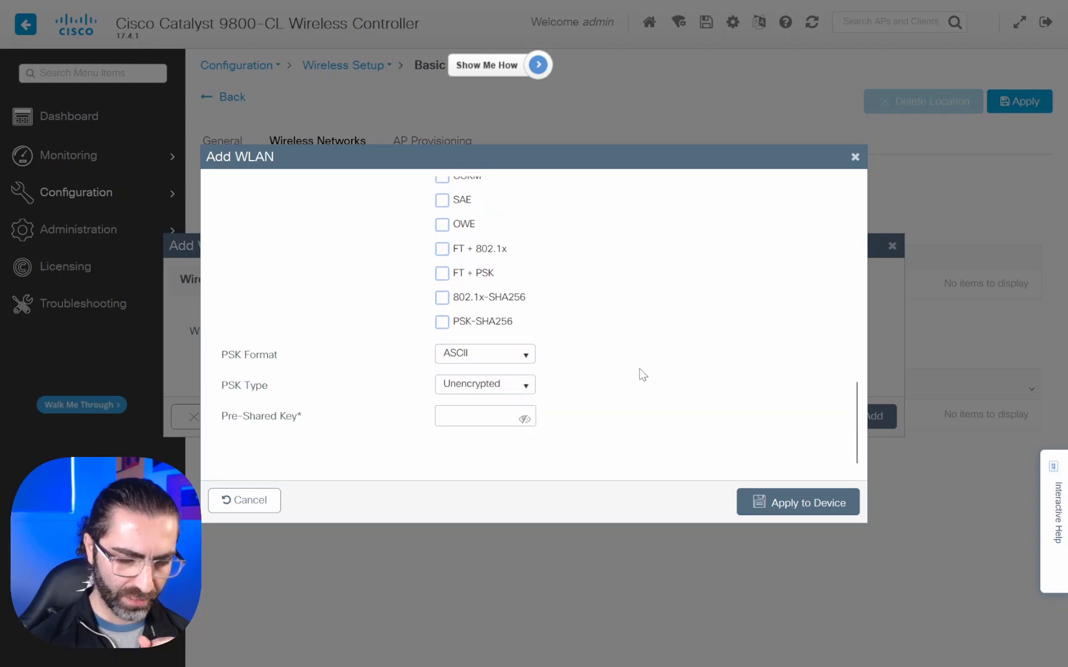
pyautogui.click(455, 410)
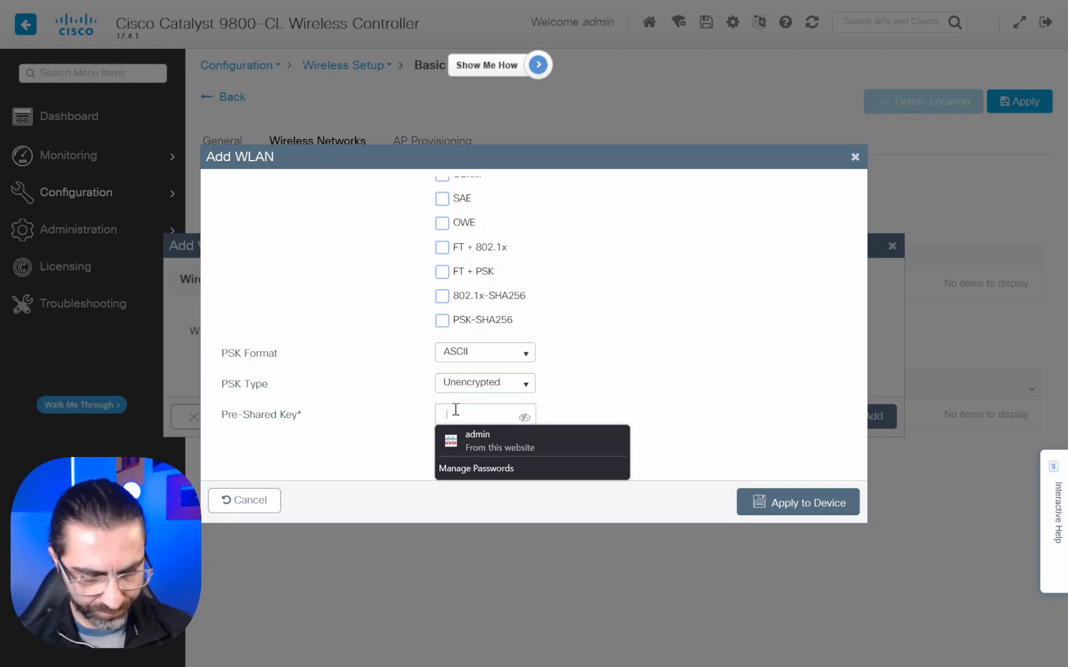
pyautogui.write('••')
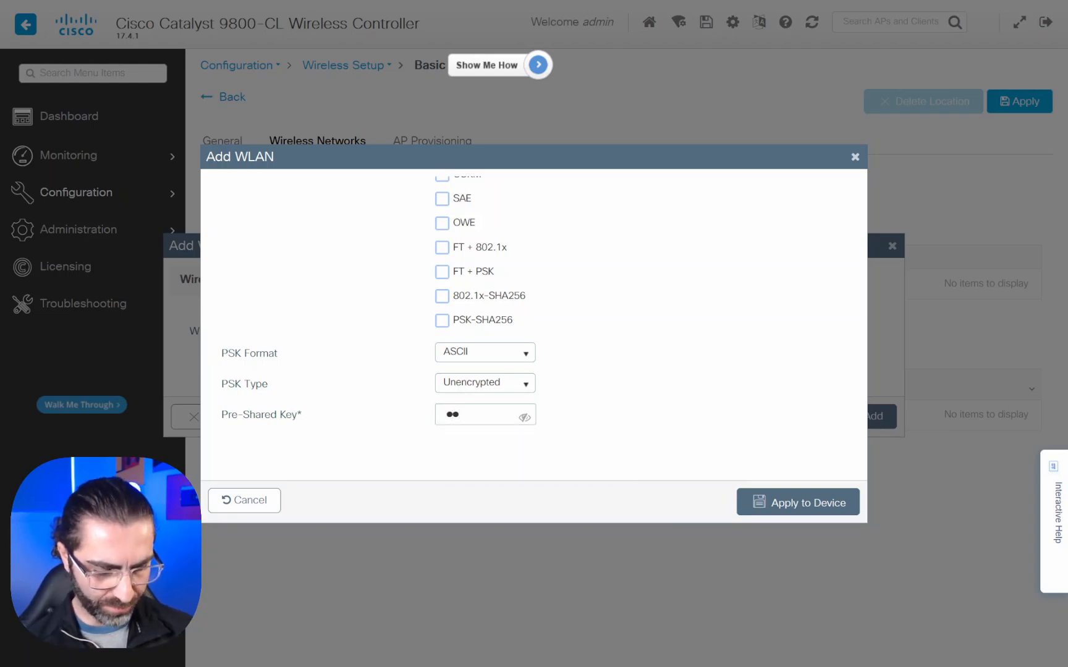
pyautogui.write('••••••')
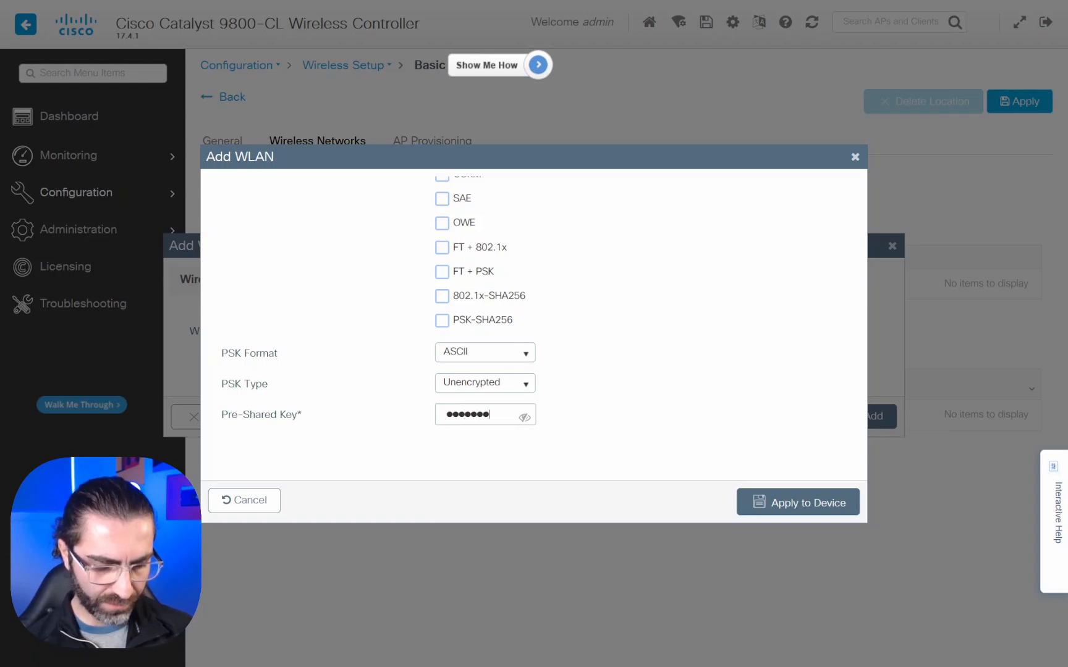
pyautogui.write('•••')
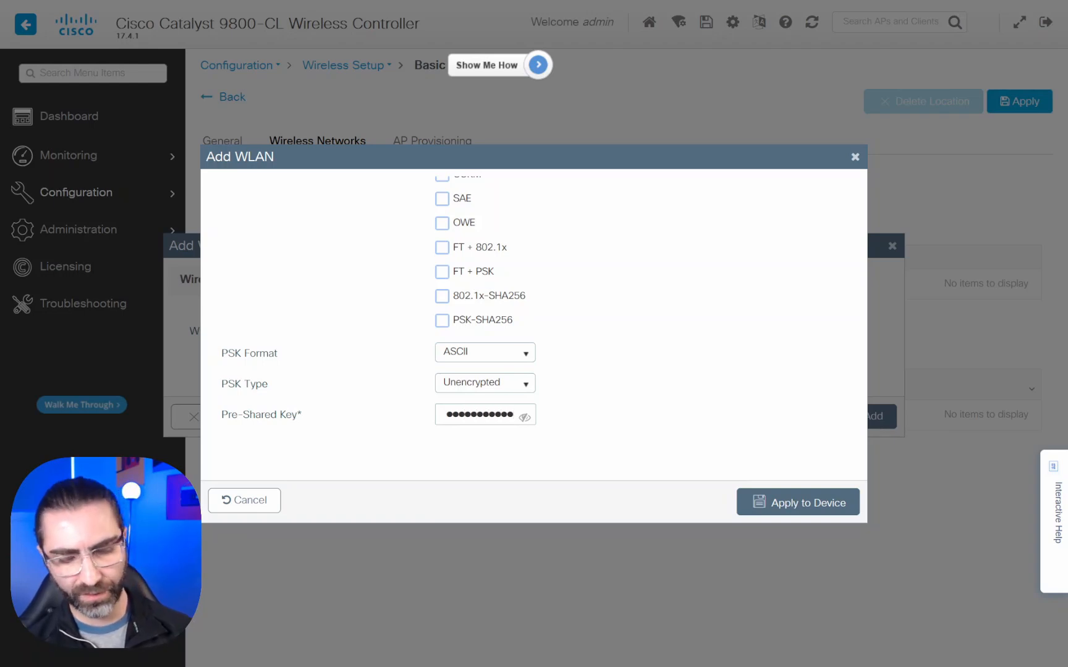
pyautogui.click(786, 505)
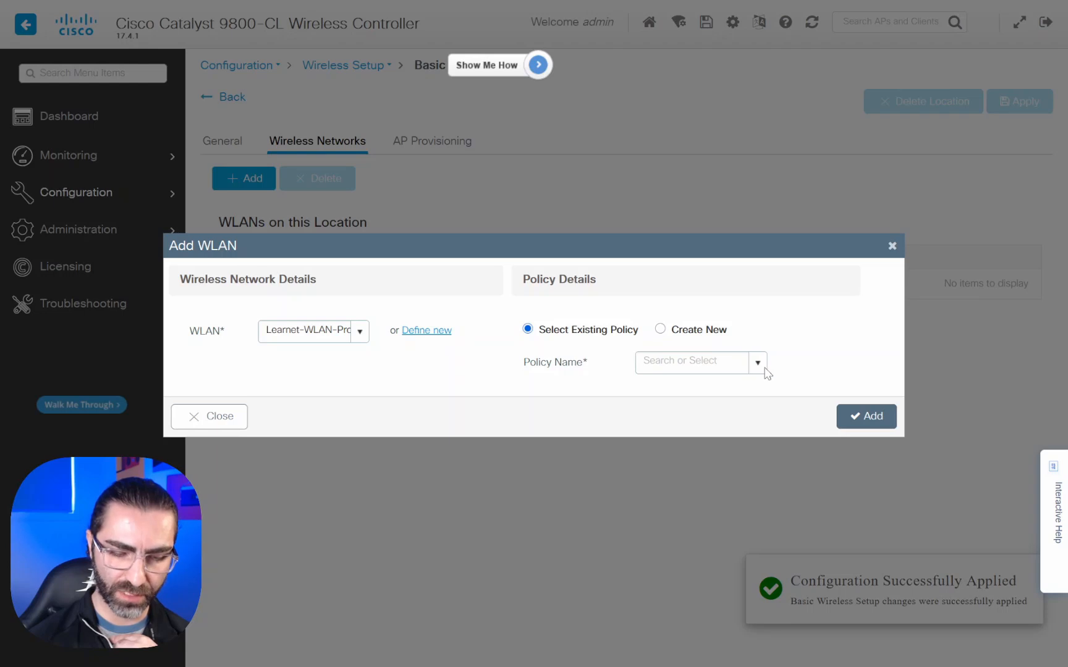
# Step: Assign the existing default-policy-profile to the WLAN, with VLAN group Learnet-WLAN and platinum QoS
pyautogui.click(757, 366)
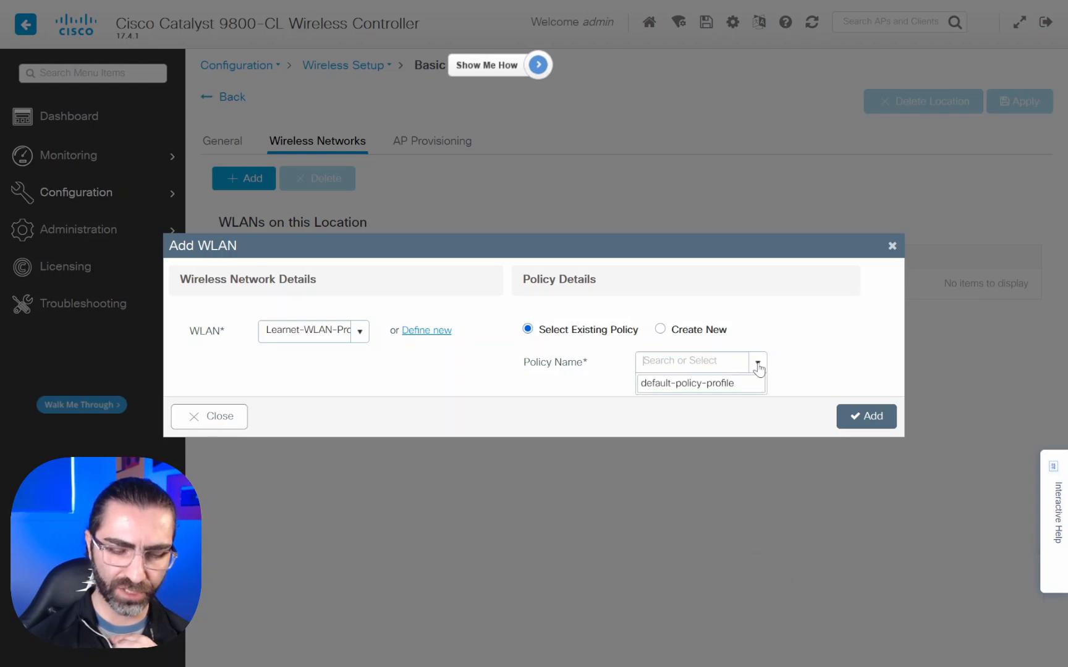
pyautogui.click(716, 385)
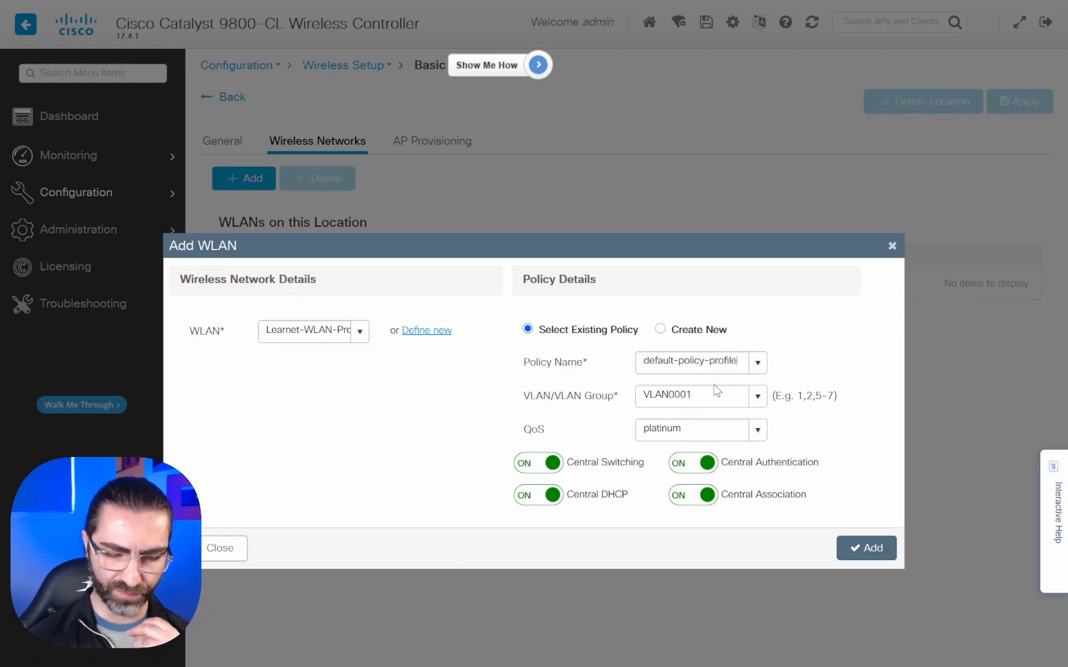
pyautogui.click(758, 399)
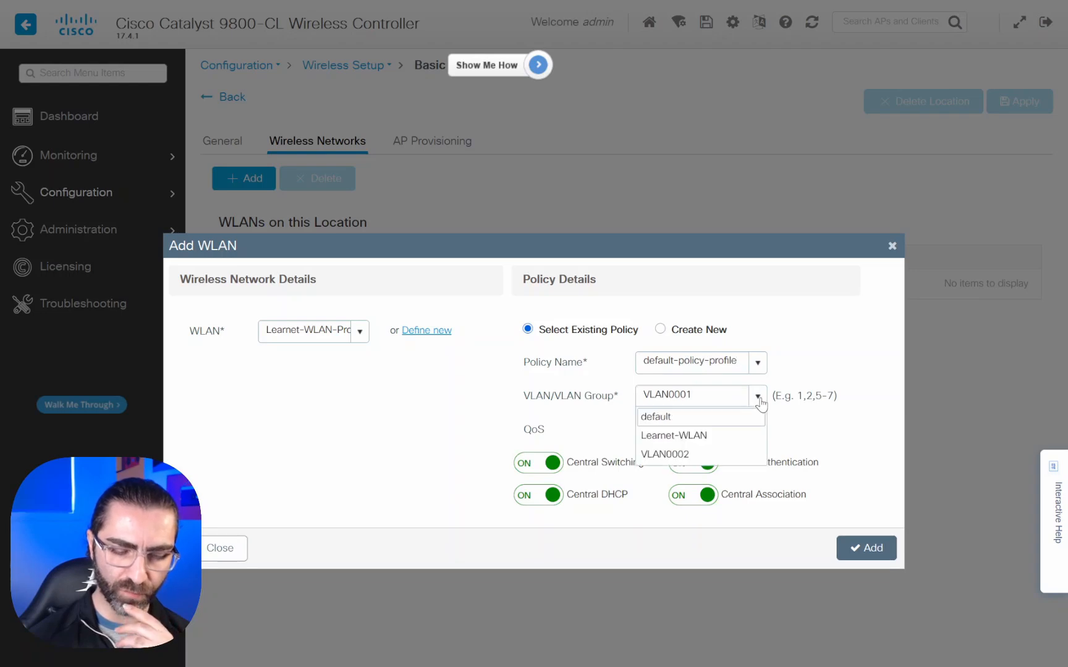
pyautogui.click(709, 435)
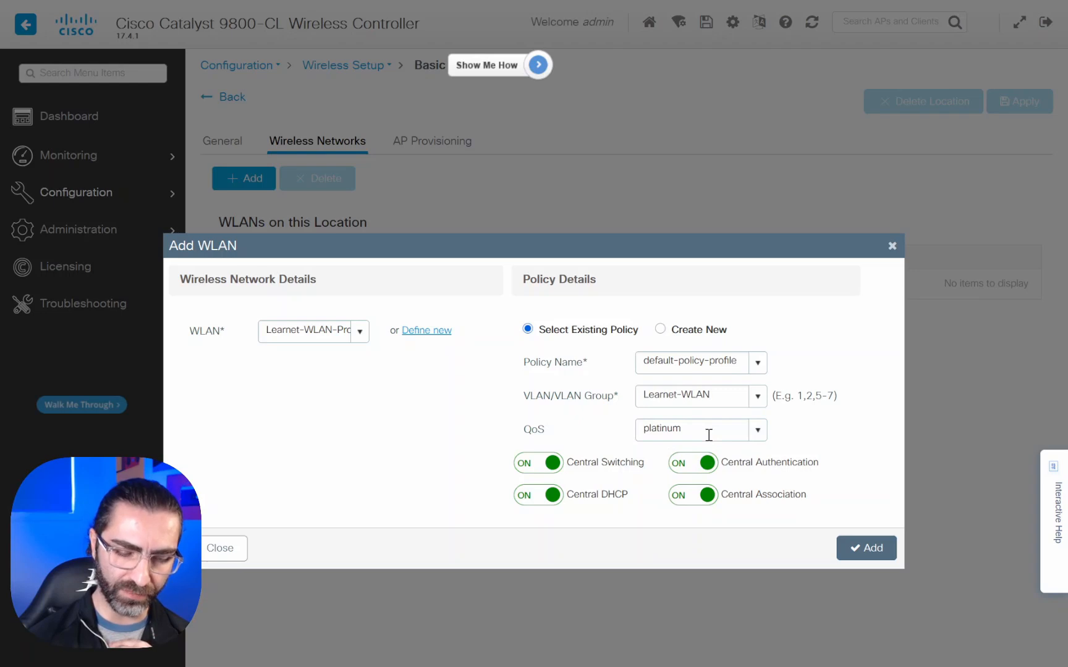
pyautogui.click(758, 436)
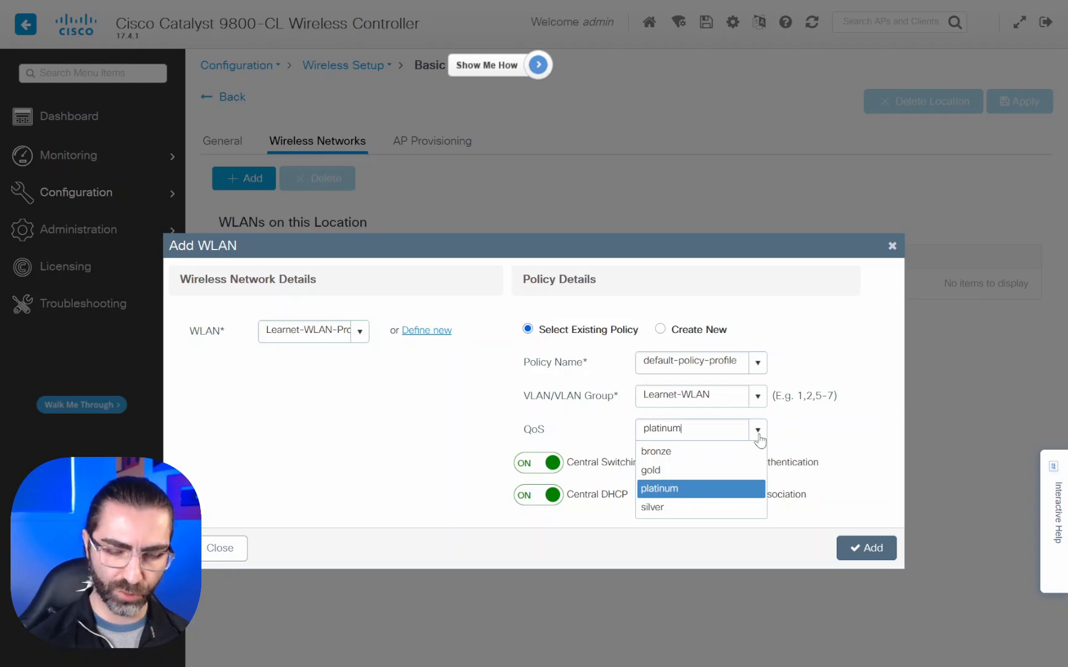
pyautogui.click(717, 489)
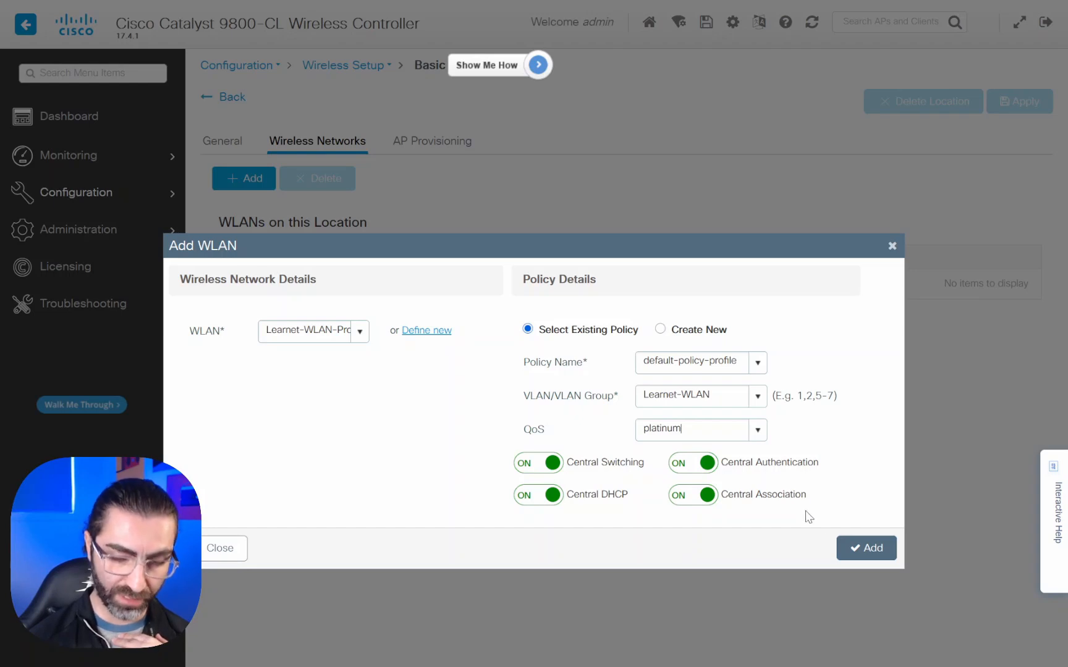
# Step: Add the configured WLAN to Learnet-Location, check its AP provisioning settings, and apply the location's configuration
pyautogui.click(866, 549)
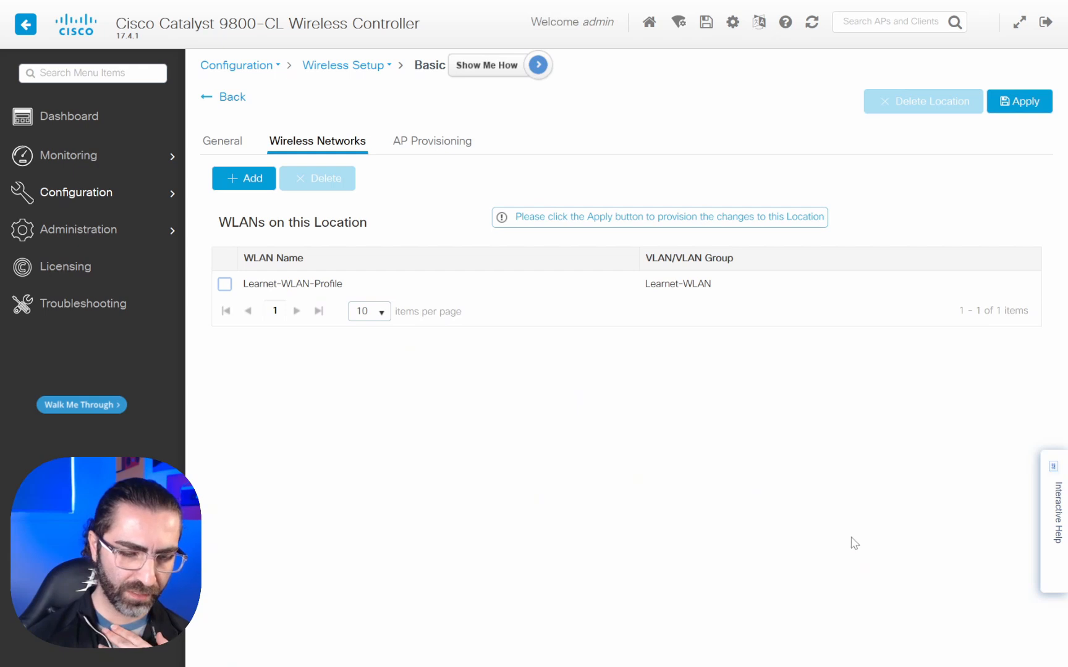
pyautogui.click(425, 146)
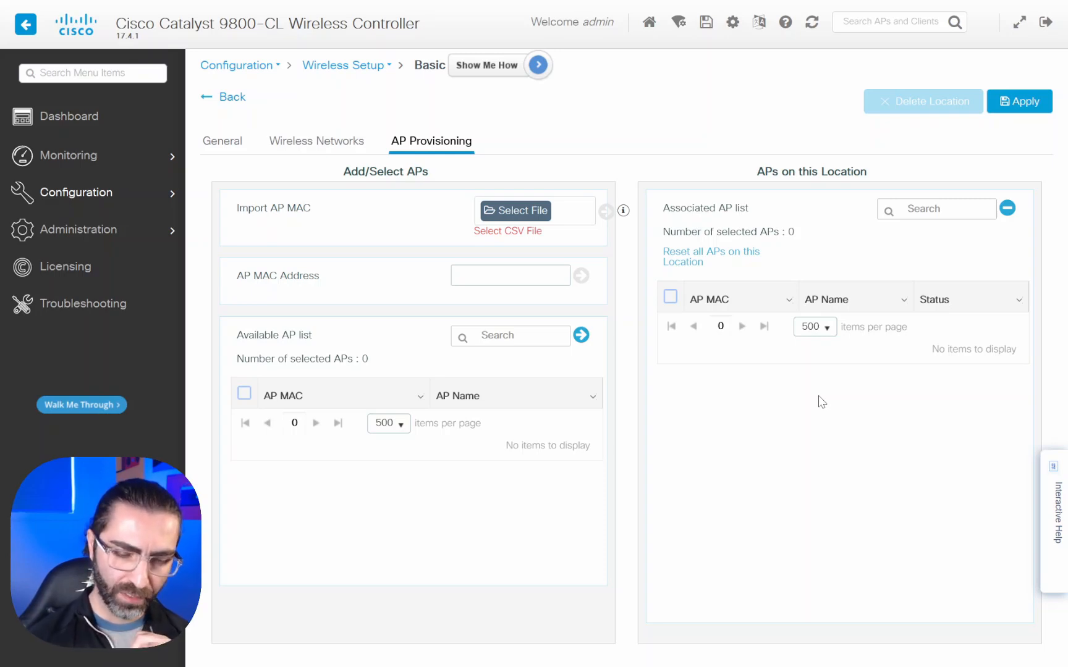
pyautogui.click(1021, 103)
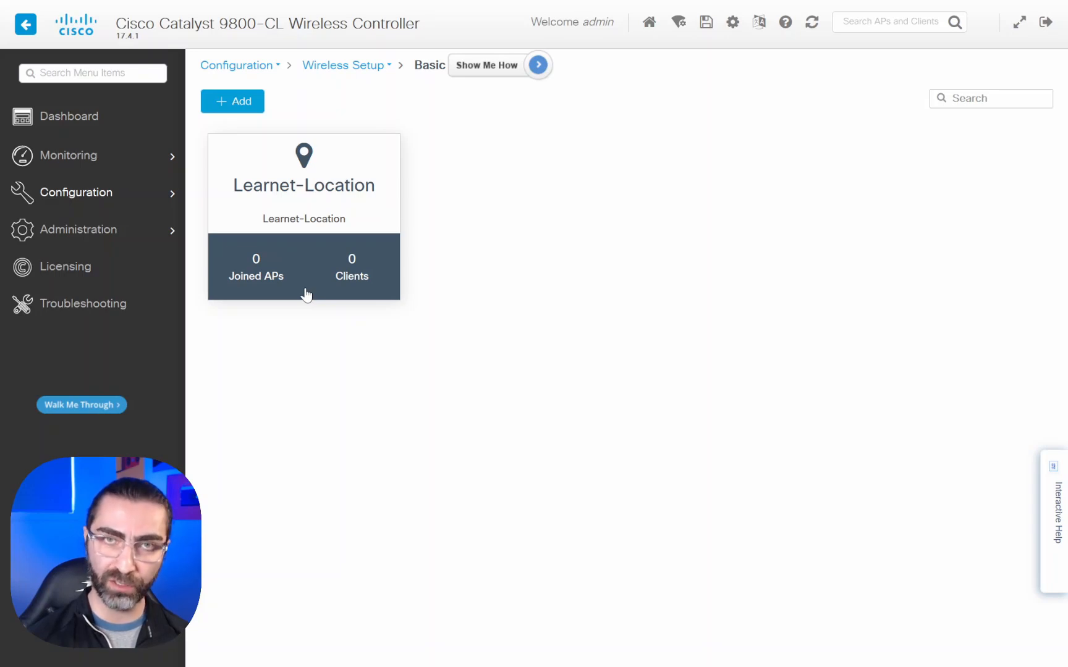
# Step: Review the dashboard, then examine default-policy-profile's general, access policy, QoS, mobility and advanced settings without changing them
pyautogui.click(87, 118)
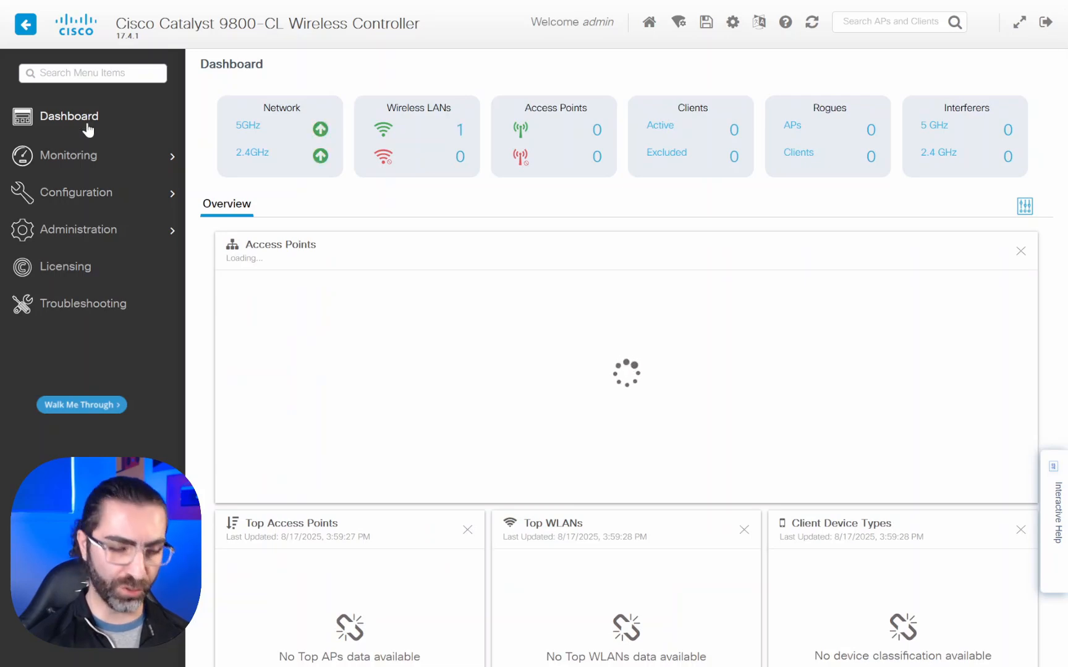
pyautogui.click(89, 193)
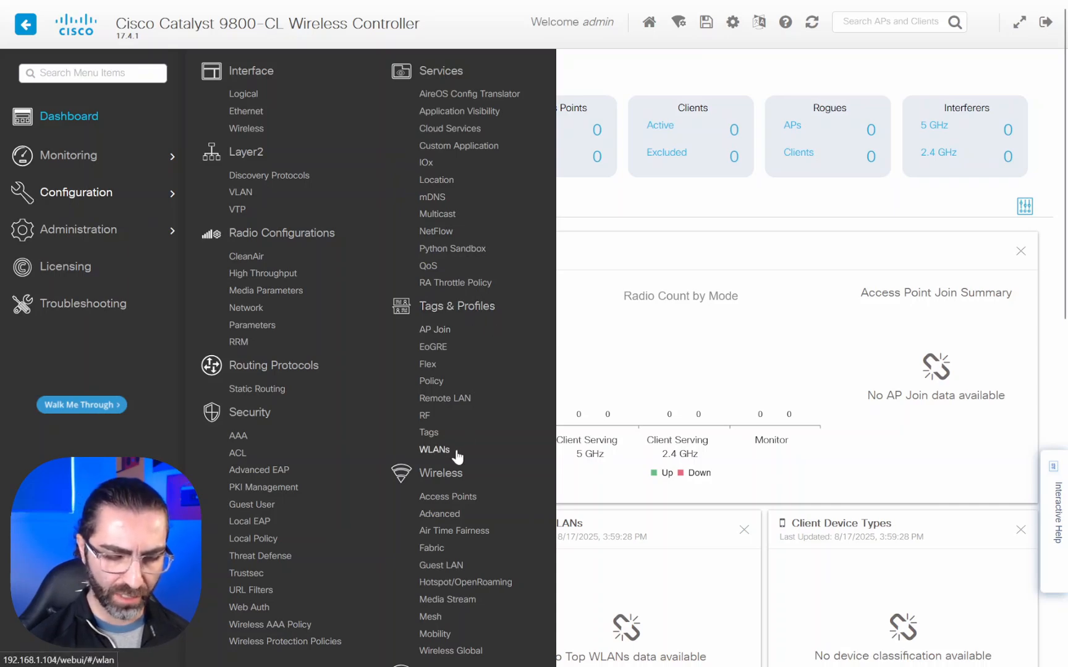
pyautogui.click(433, 381)
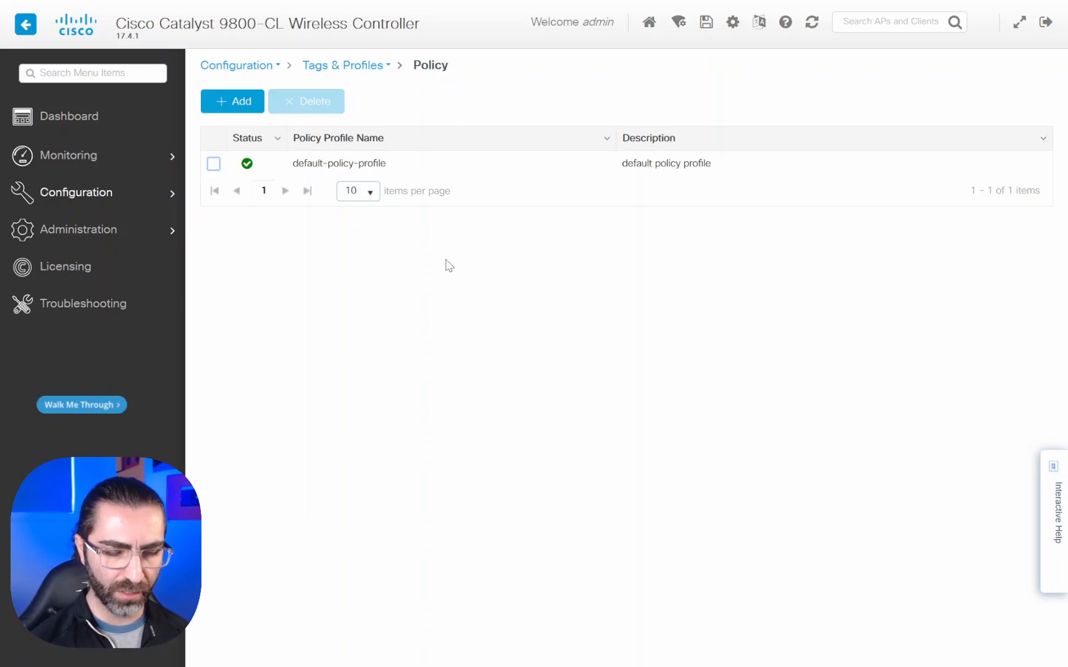
pyautogui.click(358, 169)
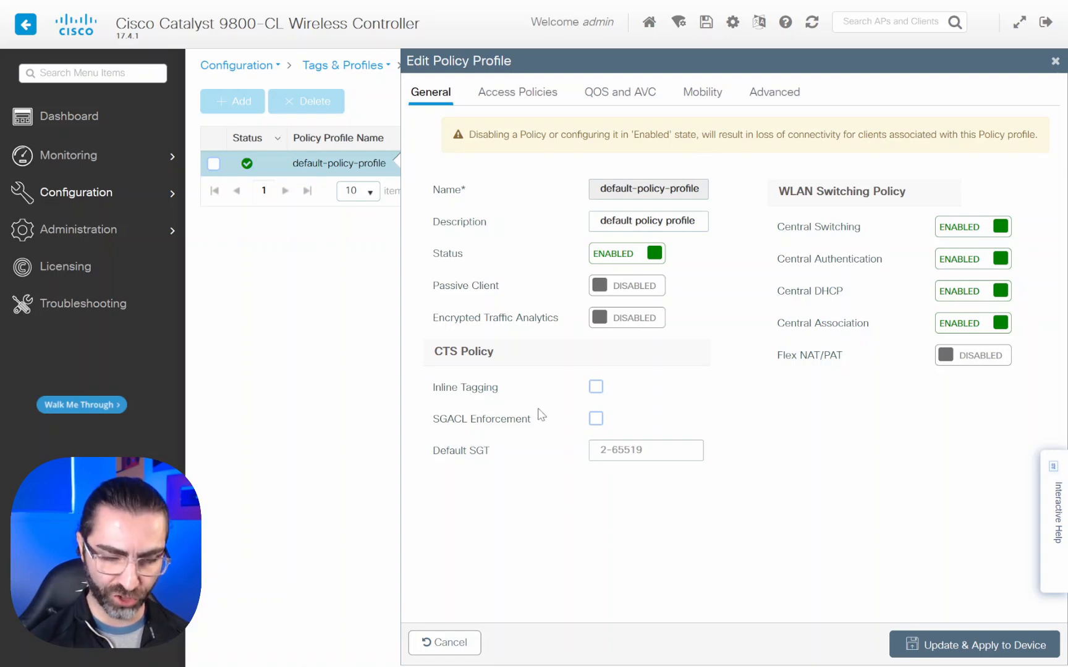
pyautogui.click(535, 97)
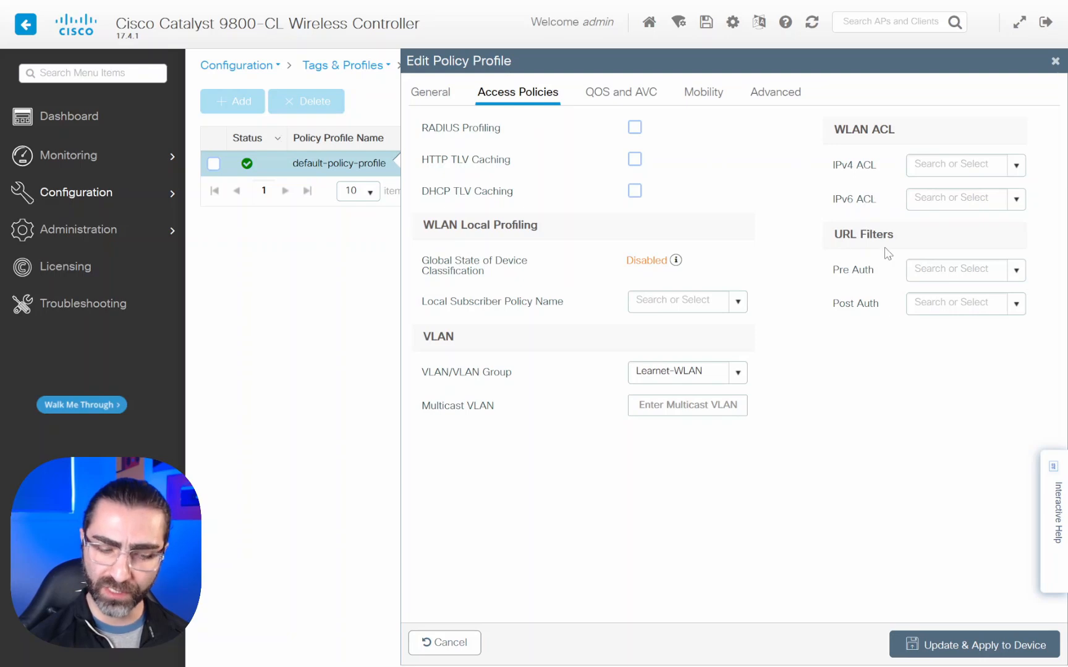
pyautogui.doubleClick(429, 372)
pyautogui.moveTo(500, 373); pyautogui.dragTo(516, 378)
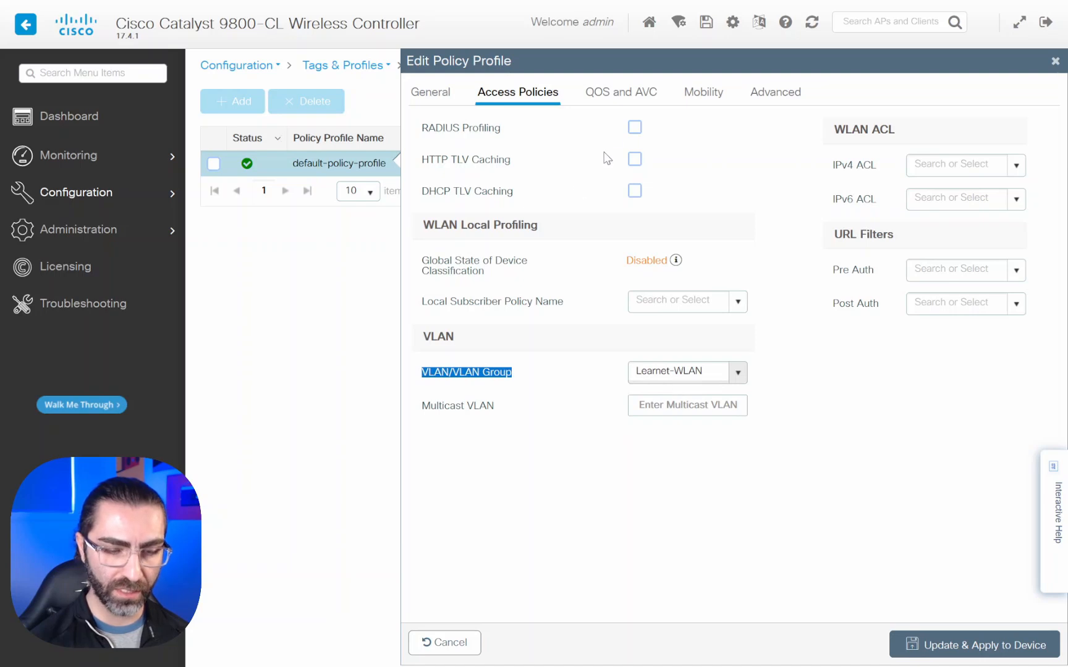
pyautogui.click(611, 96)
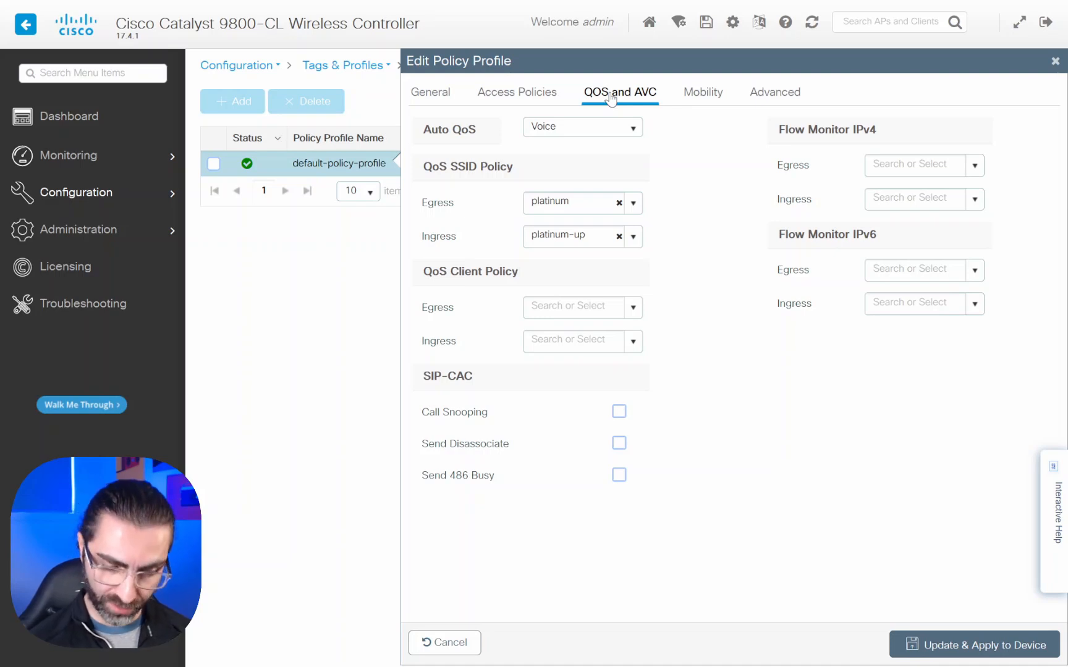
pyautogui.click(714, 95)
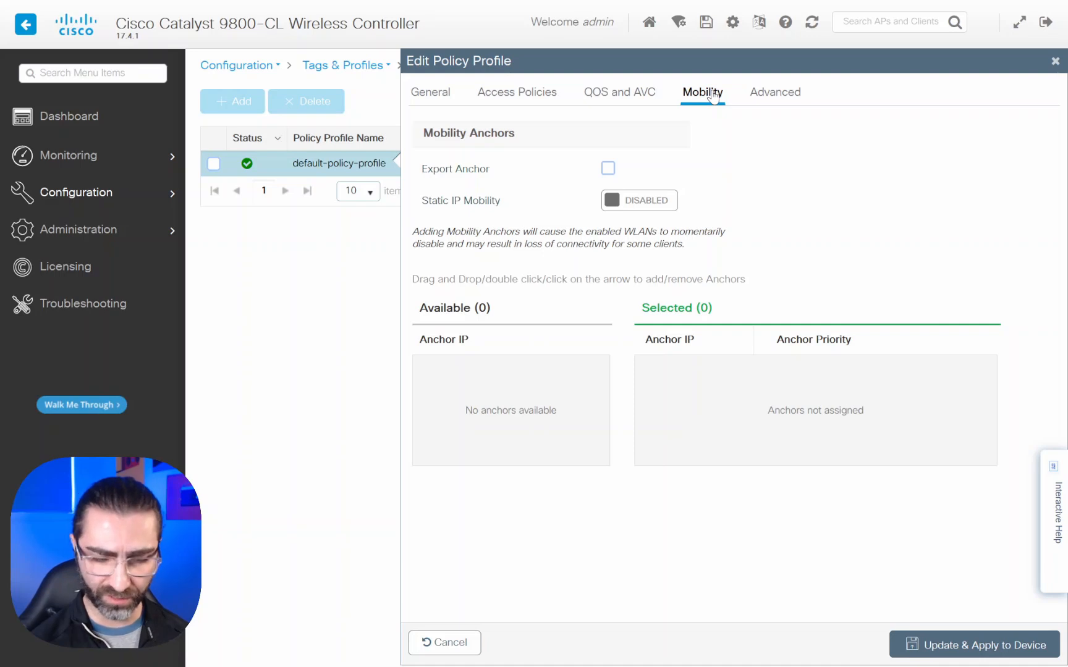
pyautogui.click(780, 98)
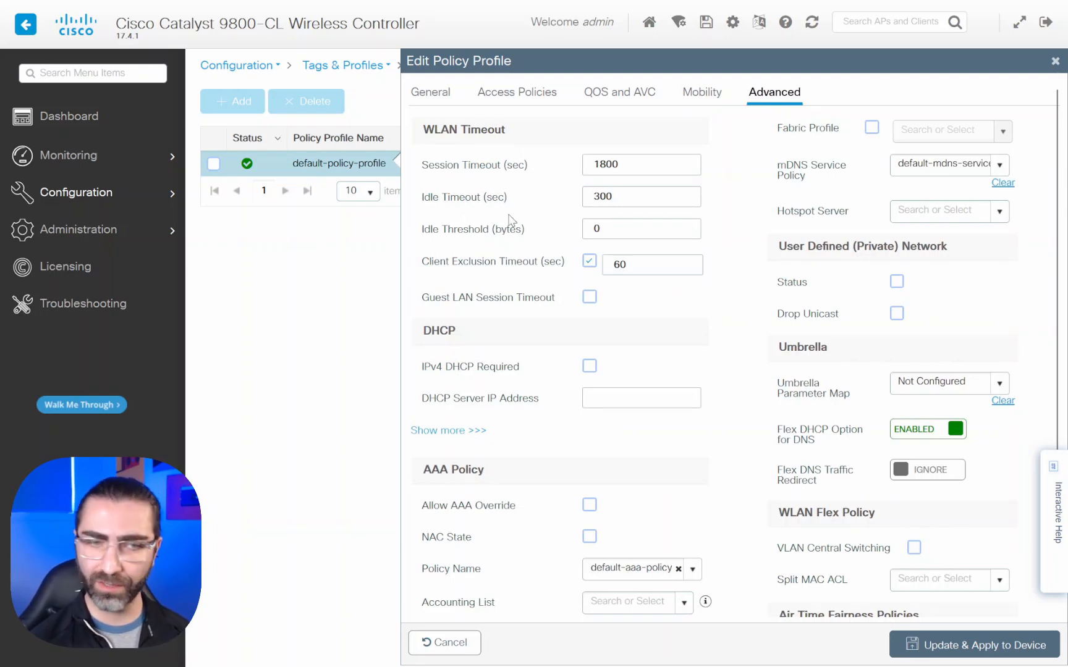
pyautogui.scroll(-3, 645, 240)
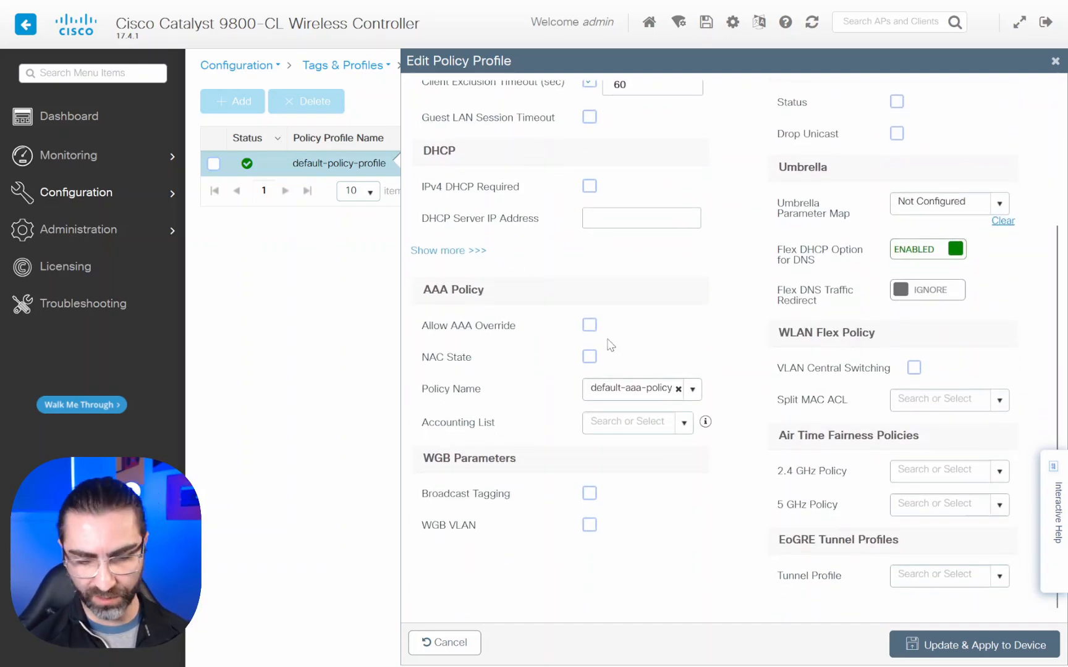
pyautogui.click(435, 644)
# Step: Examine Learnet-WLAN-Profile's general, Layer 2, Layer 3, AAA, advanced and policy tag settings without changing them
pyautogui.moveTo(143, 199)
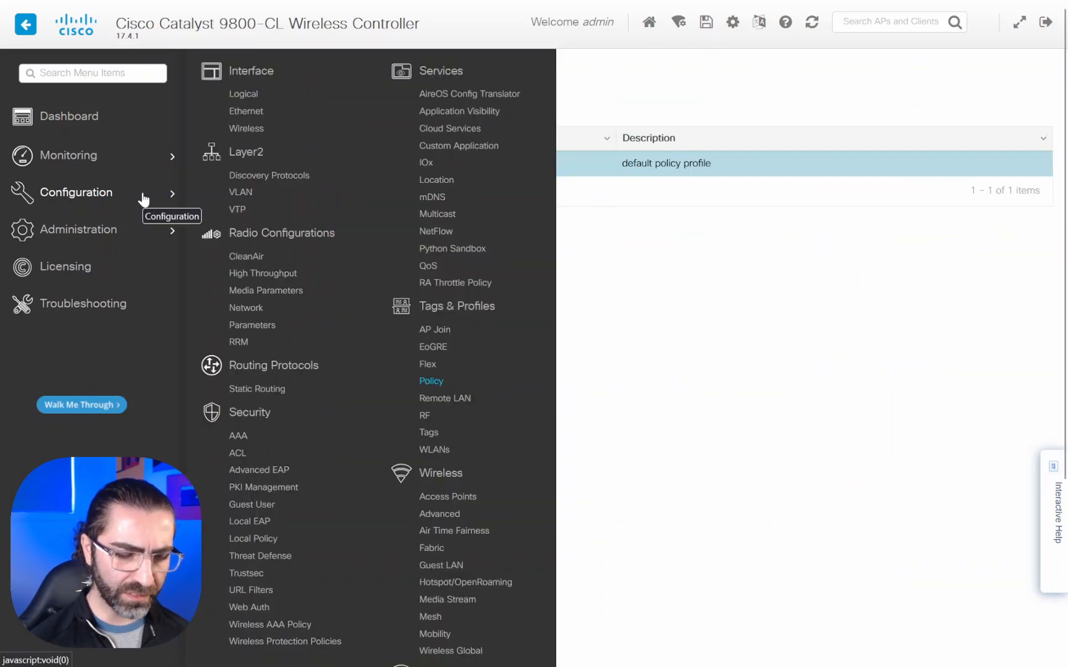
pyautogui.click(442, 451)
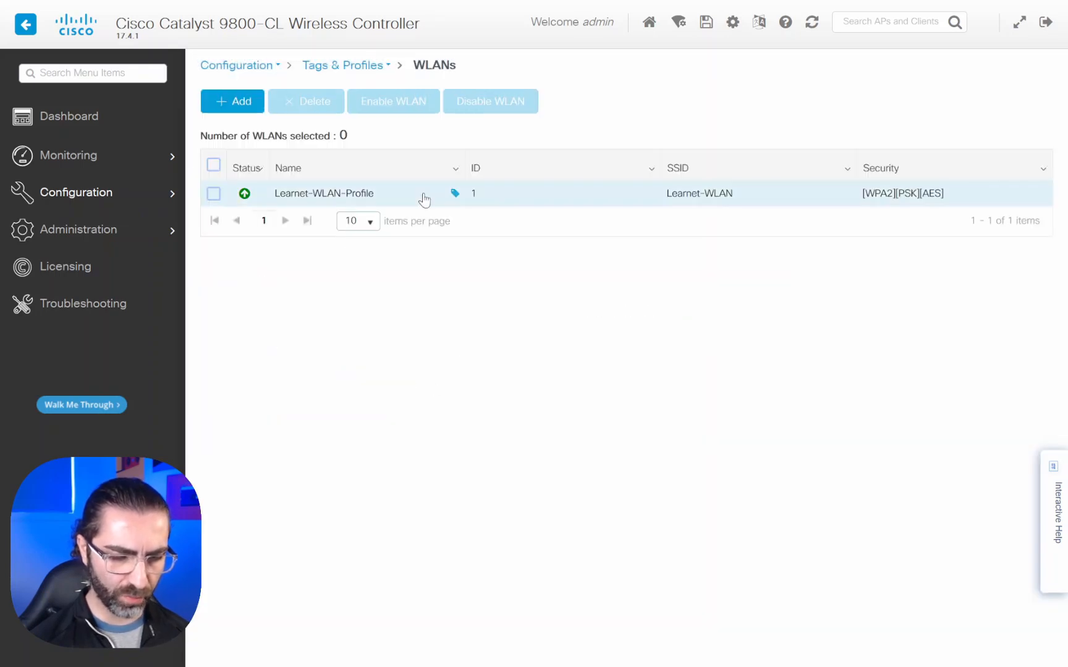
pyautogui.click(424, 198)
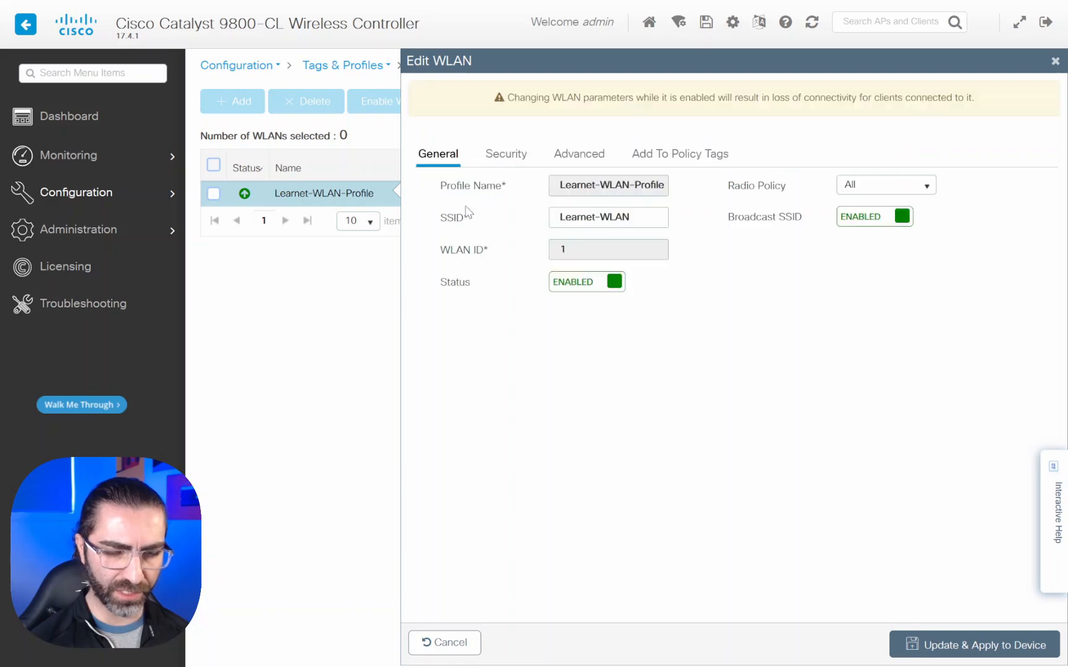
pyautogui.click(499, 161)
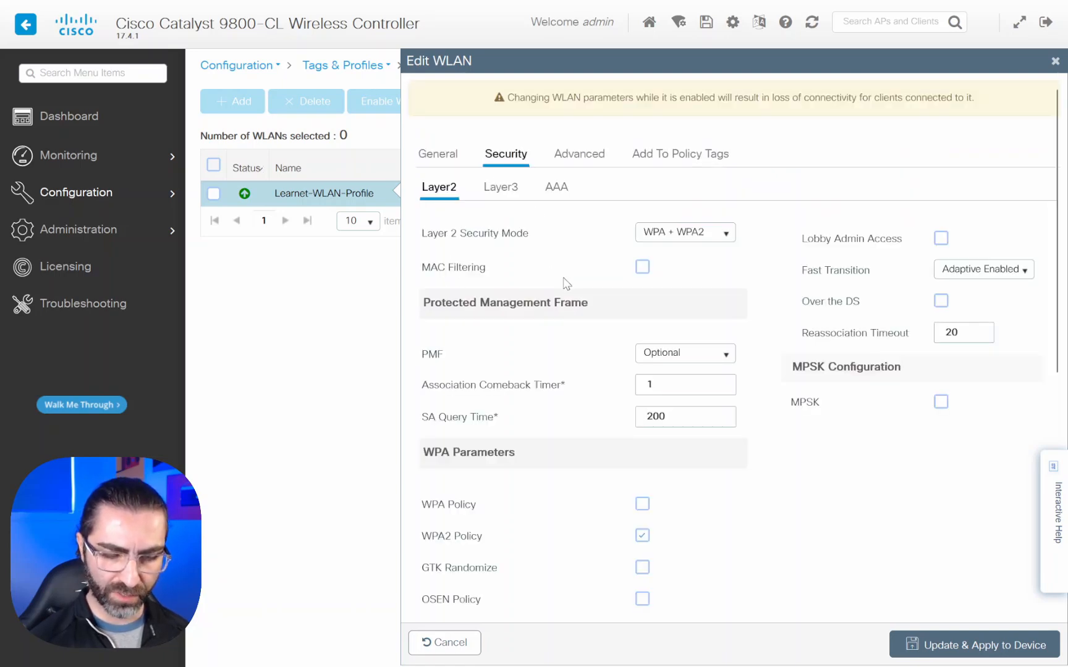
pyautogui.scroll(-7, 566, 283)
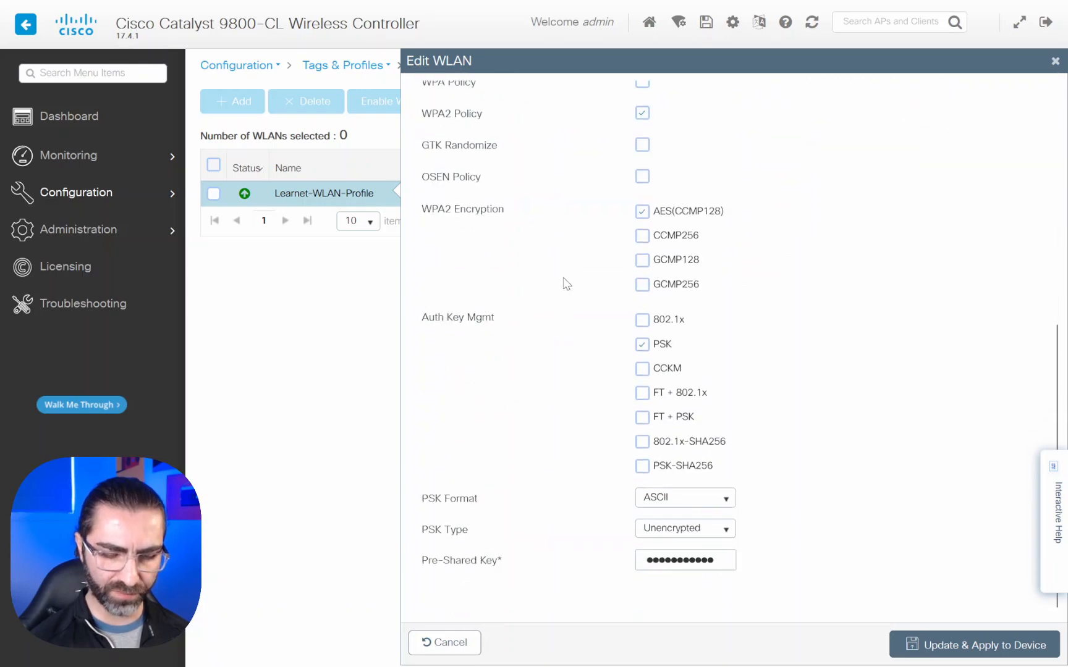
pyautogui.scroll(7, 565, 283)
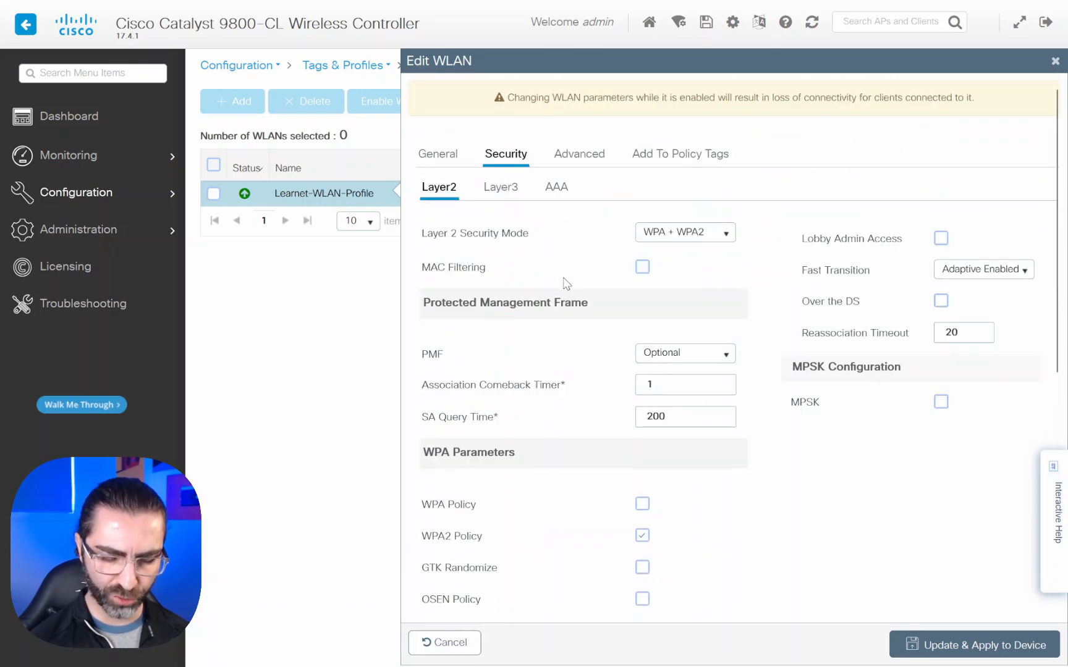
pyautogui.click(495, 198)
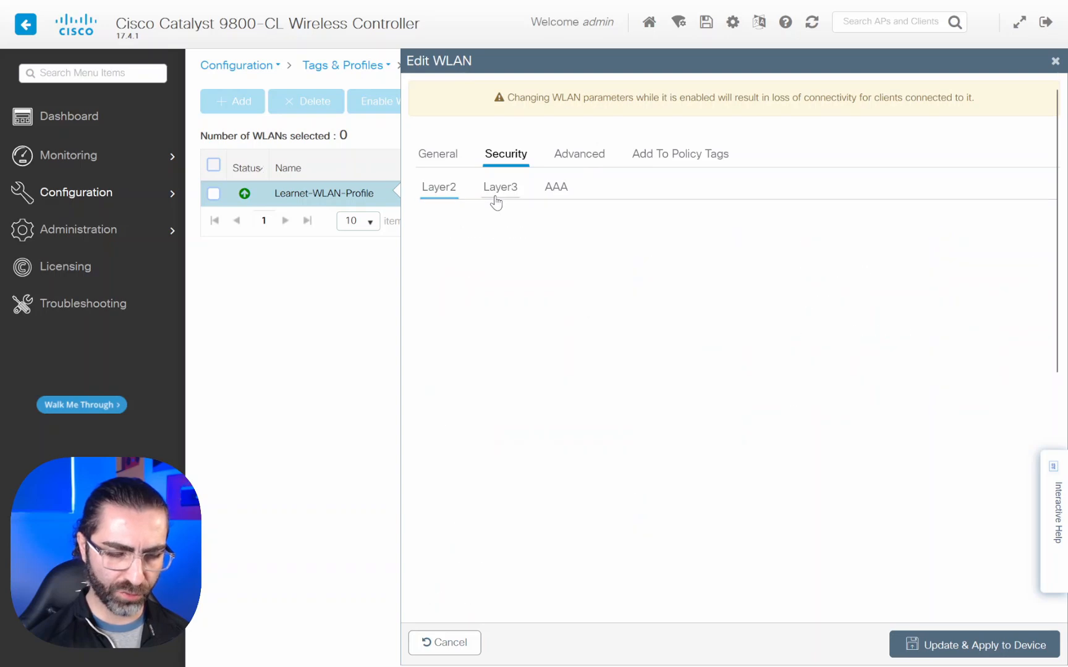
pyautogui.click(559, 188)
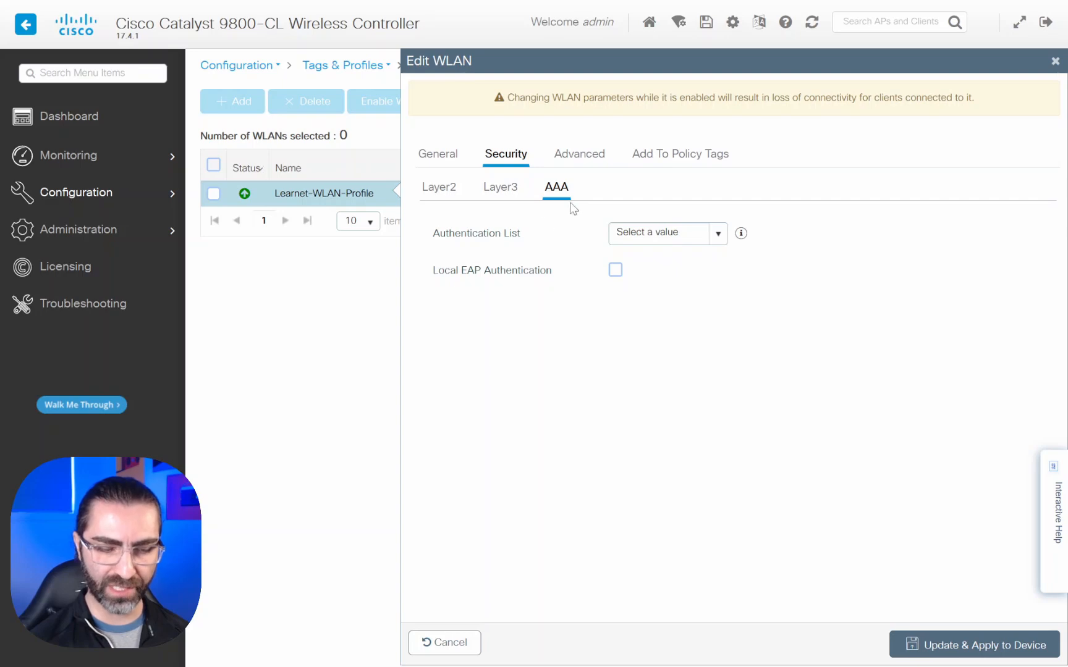
pyautogui.click(597, 155)
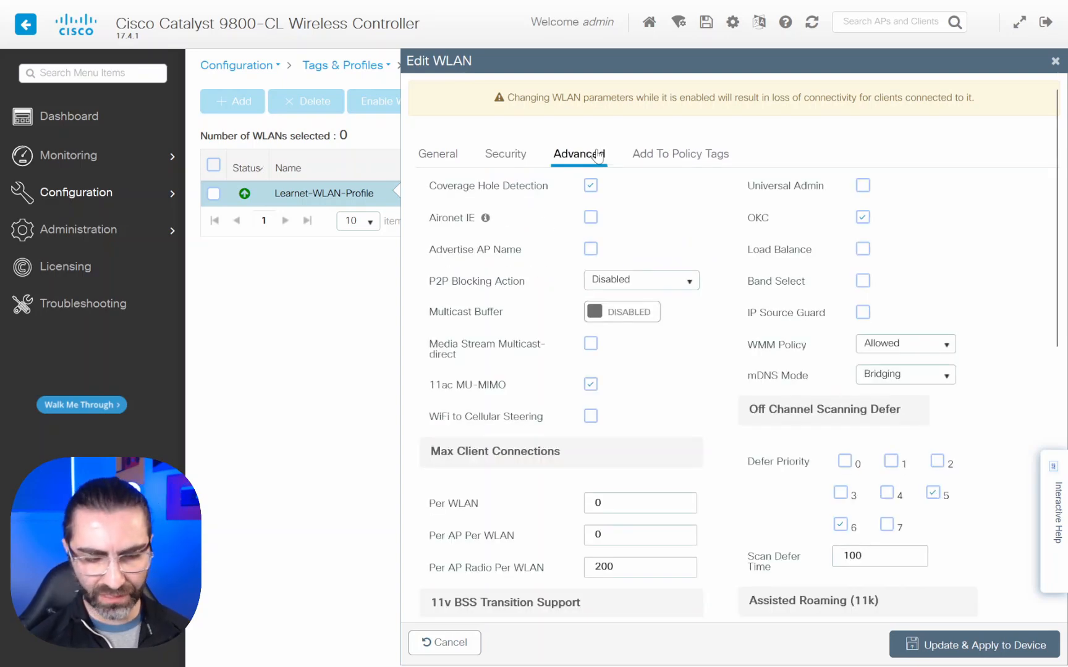
pyautogui.scroll(-4, 587, 309)
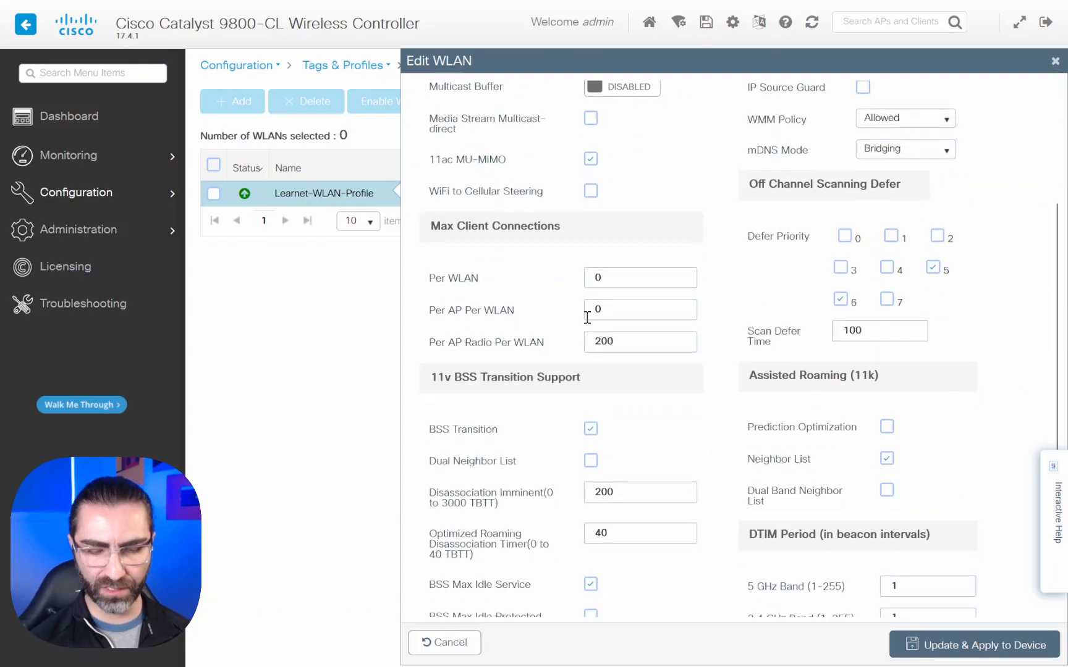
pyautogui.scroll(4, 587, 318)
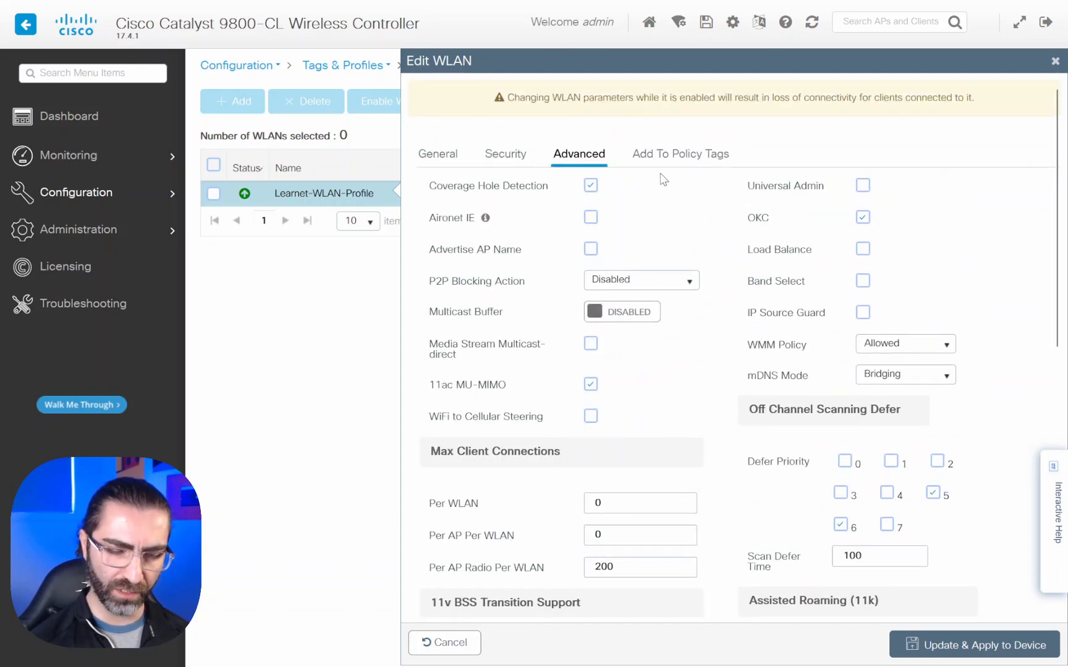
pyautogui.click(663, 162)
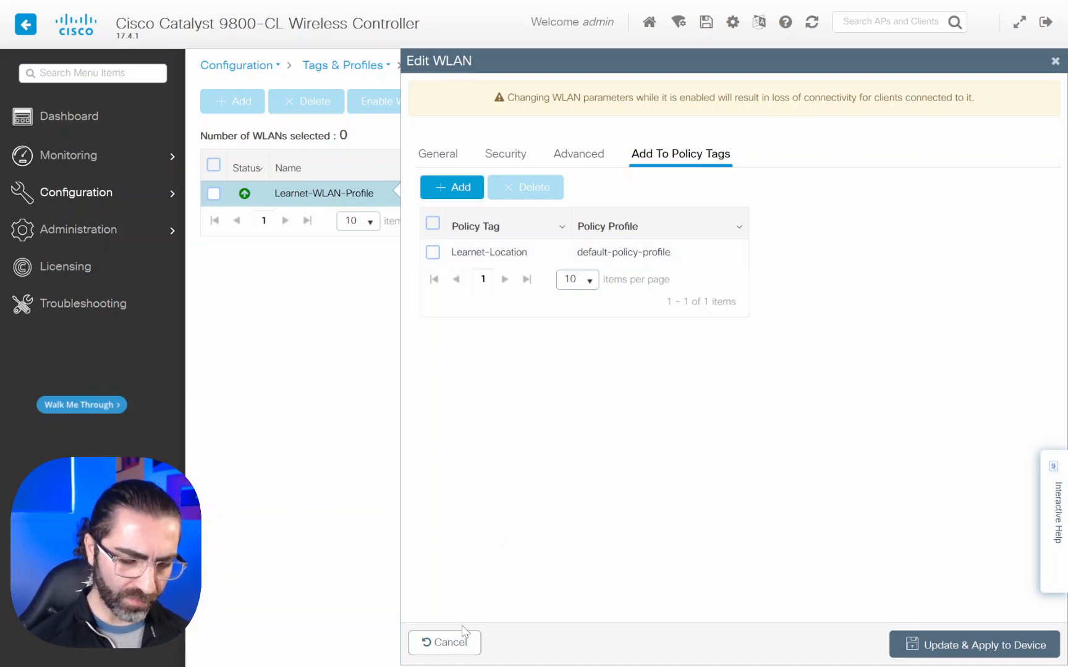
pyautogui.click(444, 649)
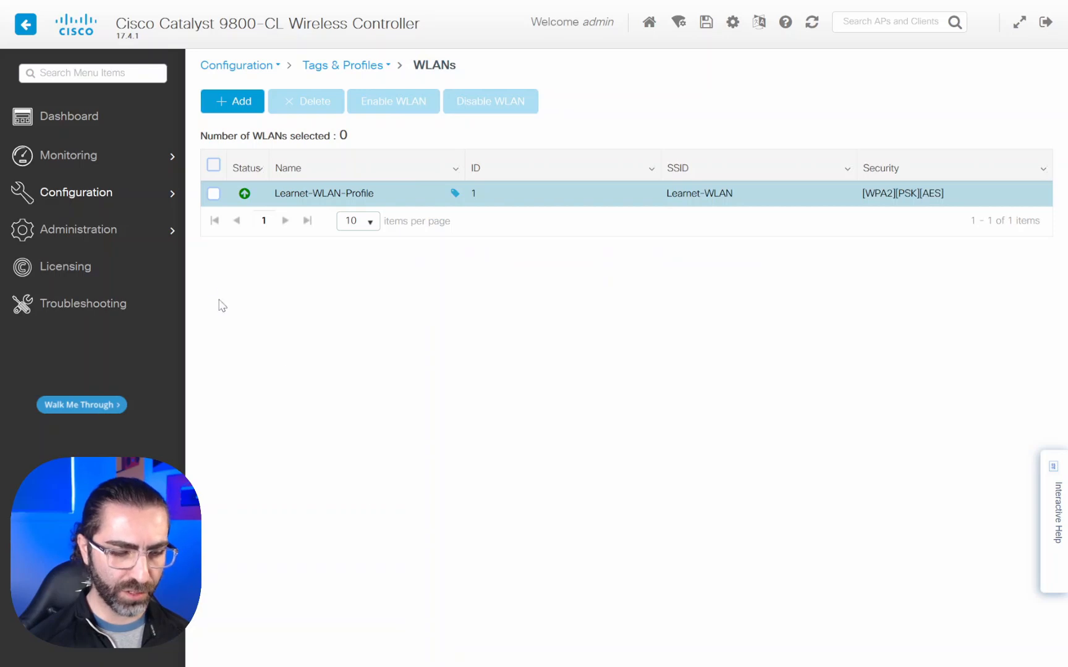
# Step: Open the controller's wireless access points configuration
pyautogui.moveTo(101, 206)
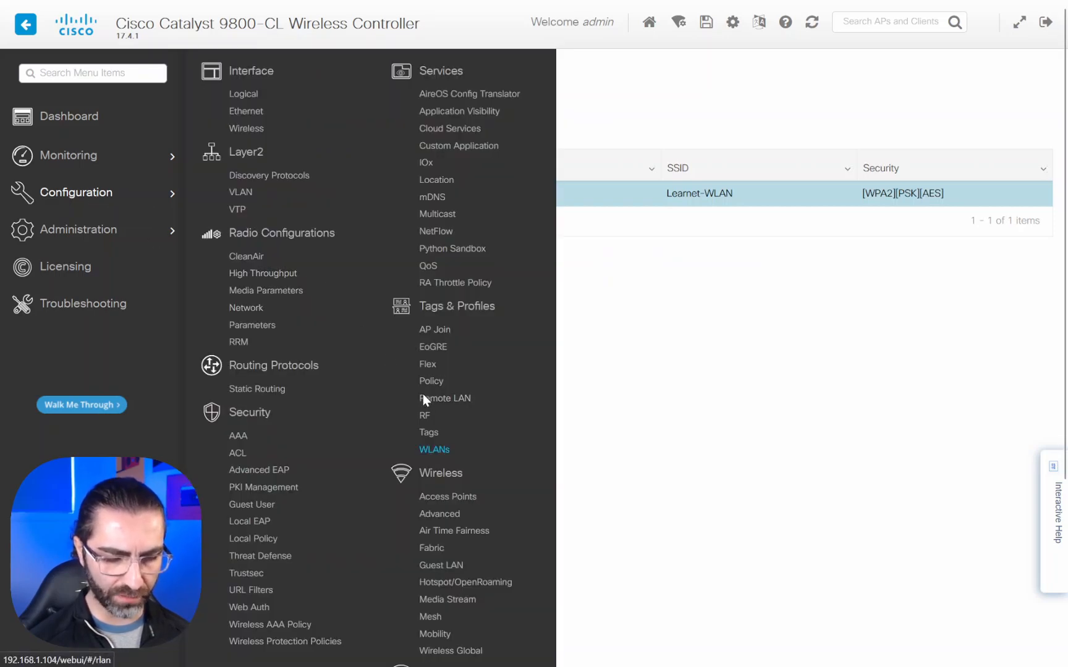
pyautogui.click(453, 504)
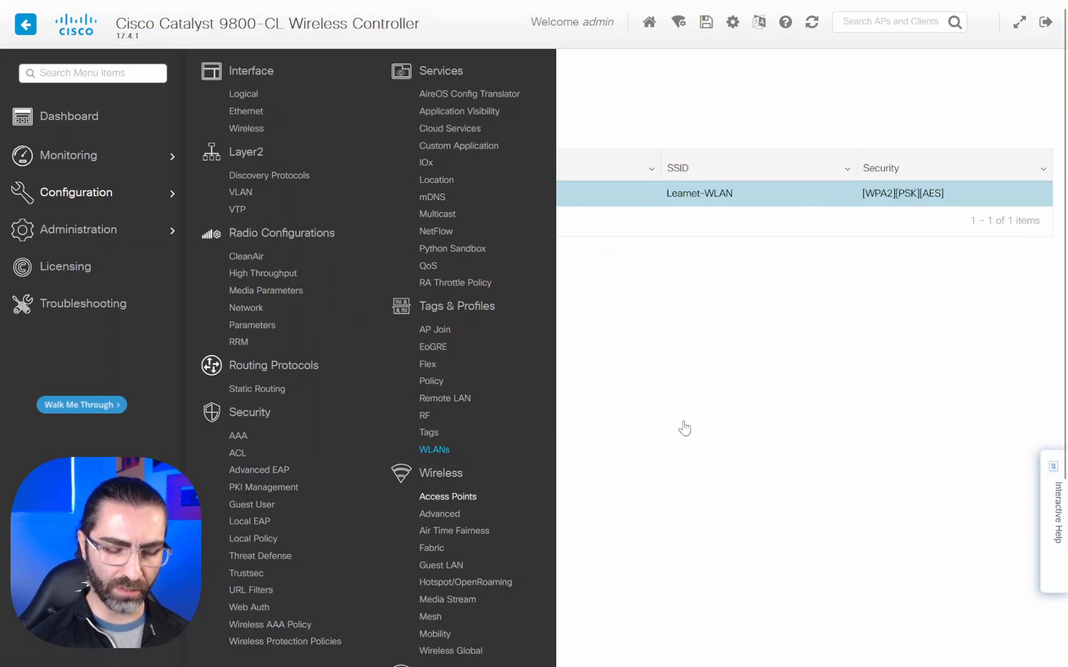